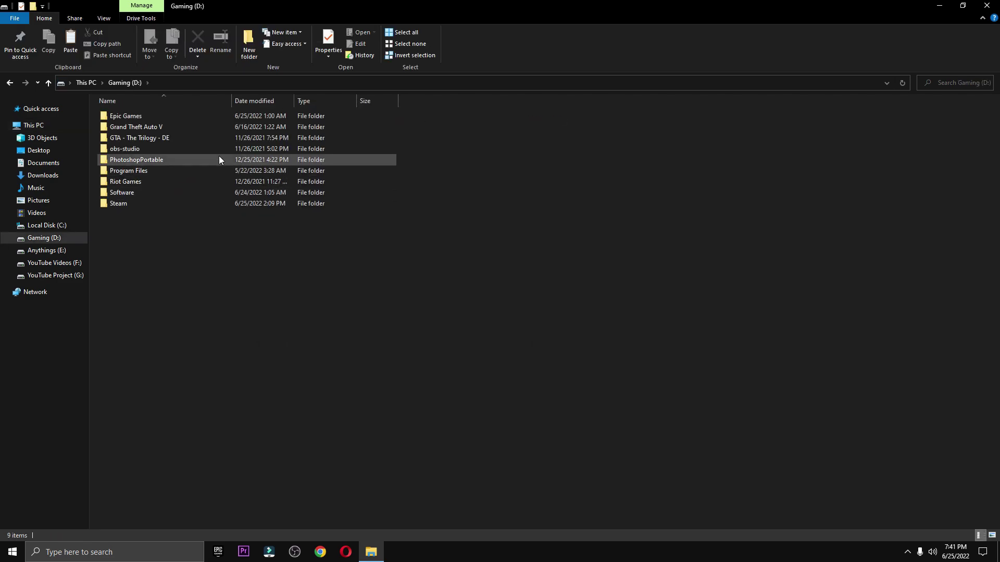
Step: Open the properties of the FallGuysEACLauncher application in the Epic Games FallGuys folder on drive D
double_click(155, 115)
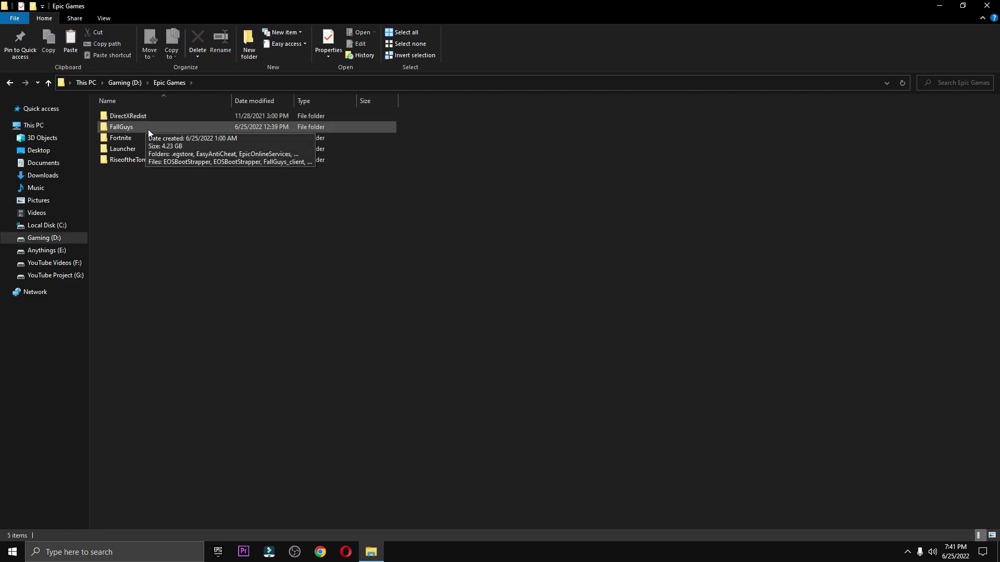
double_click(141, 128)
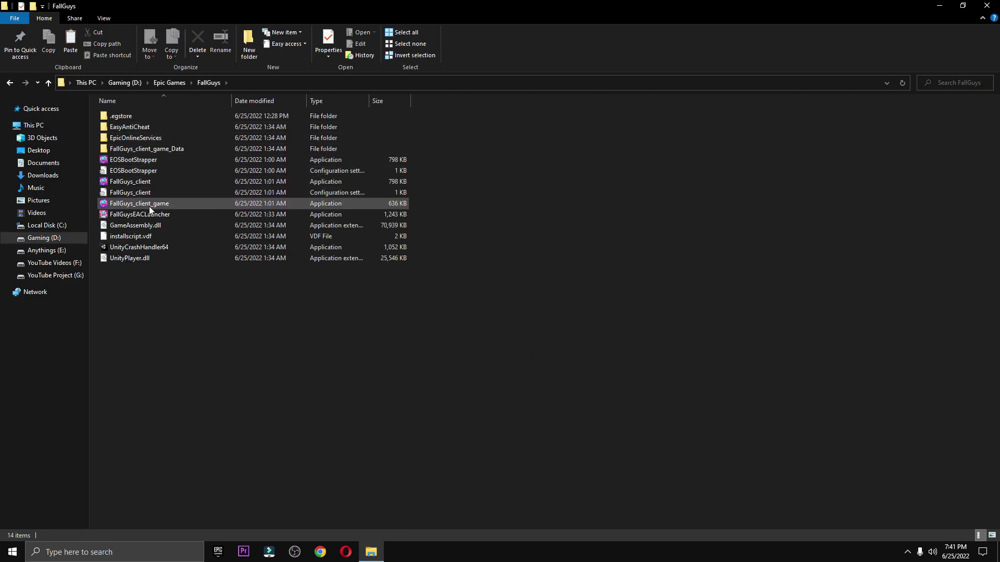
left_click(179, 214)
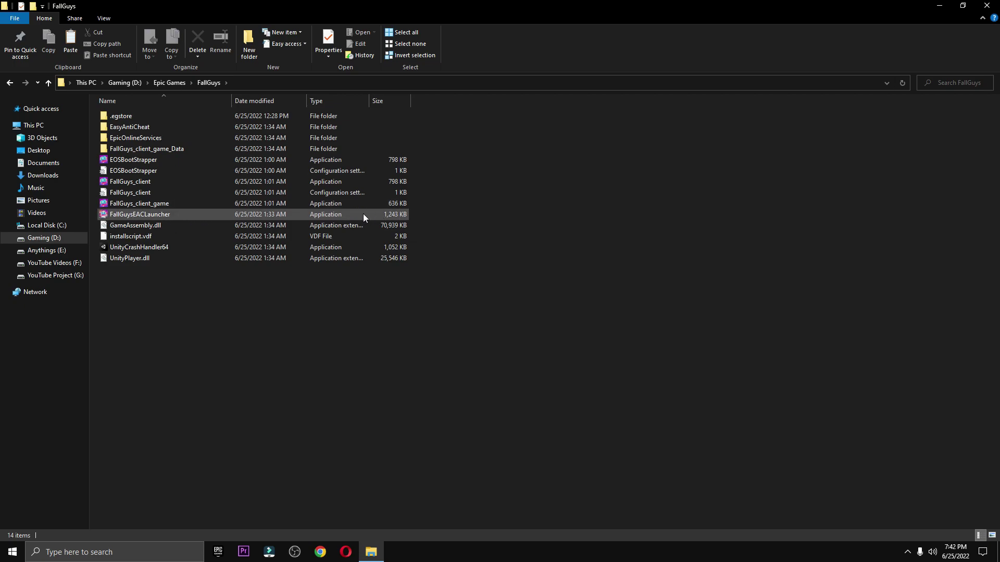
right_click(251, 213)
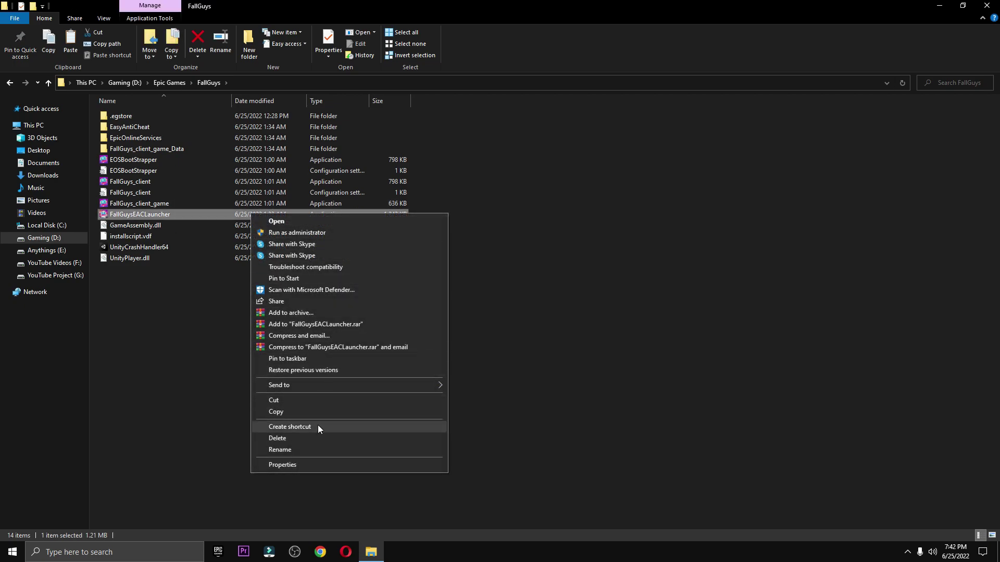
left_click(331, 465)
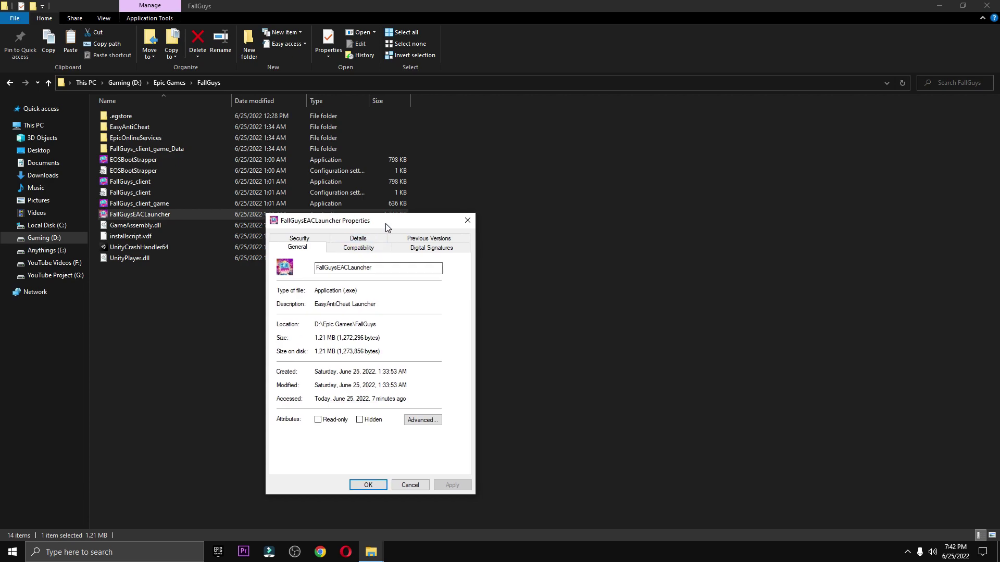
Step: Override the launcher's high DPI scaling behavior with scaling performed by Application, save the compatibility settings and close the folder window
left_click_drag(375, 223, 723, 114)
left_click(702, 136)
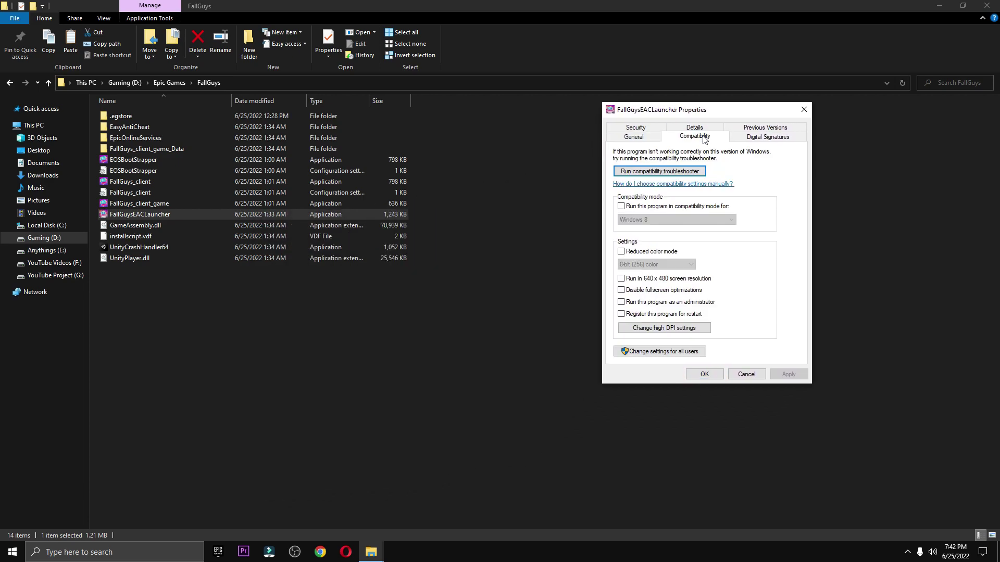
left_click(663, 330)
left_click(652, 310)
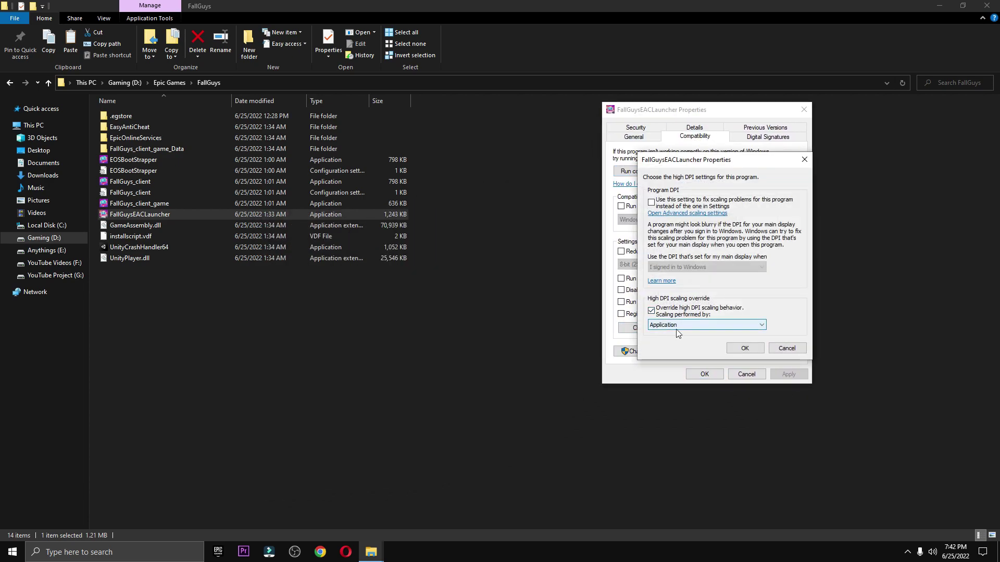
left_click(745, 348)
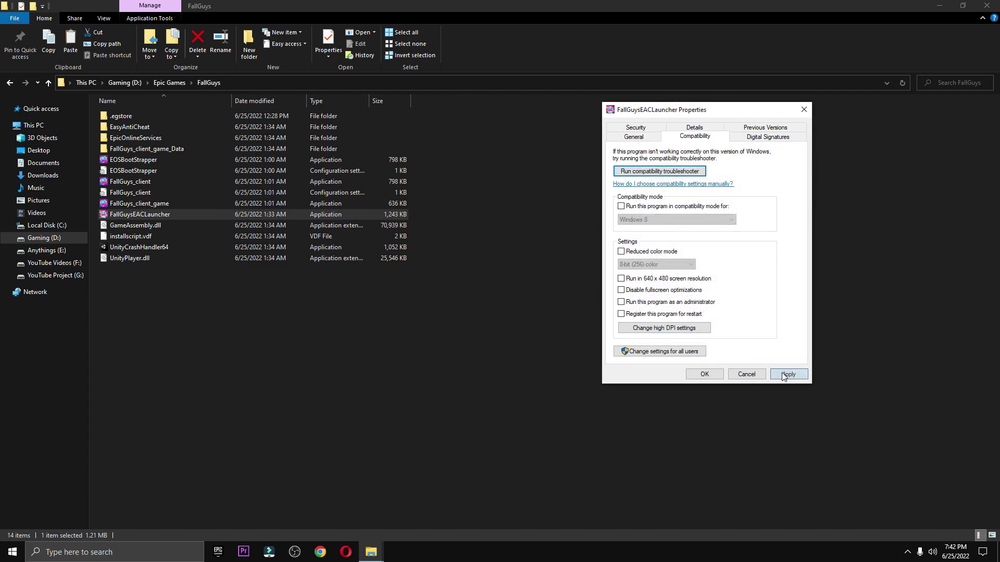
left_click(708, 374)
left_click(991, 6)
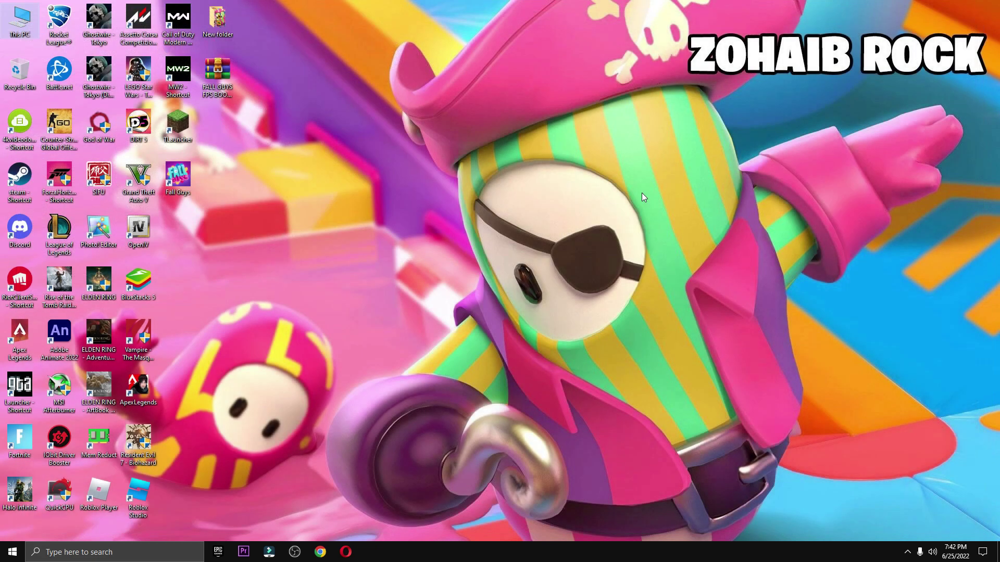
Step: Open Computer Management for This PC and show its Device Manager
right_click(17, 32)
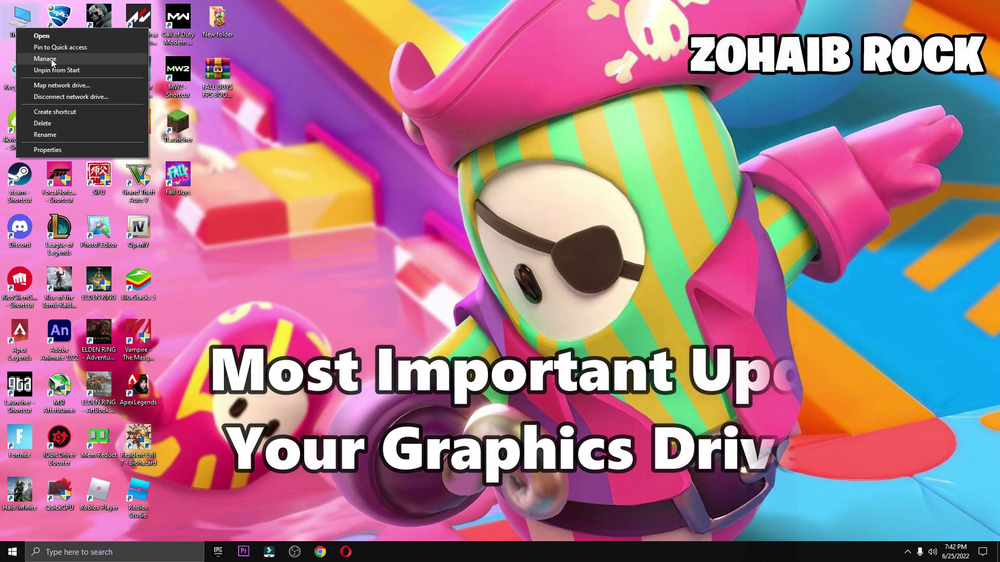
left_click(319, 167)
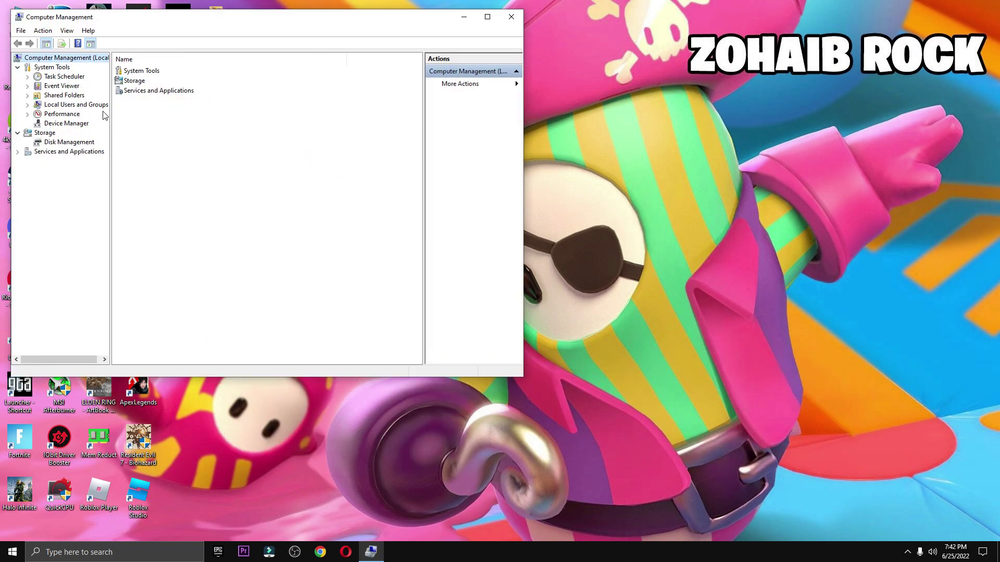
left_click(61, 124)
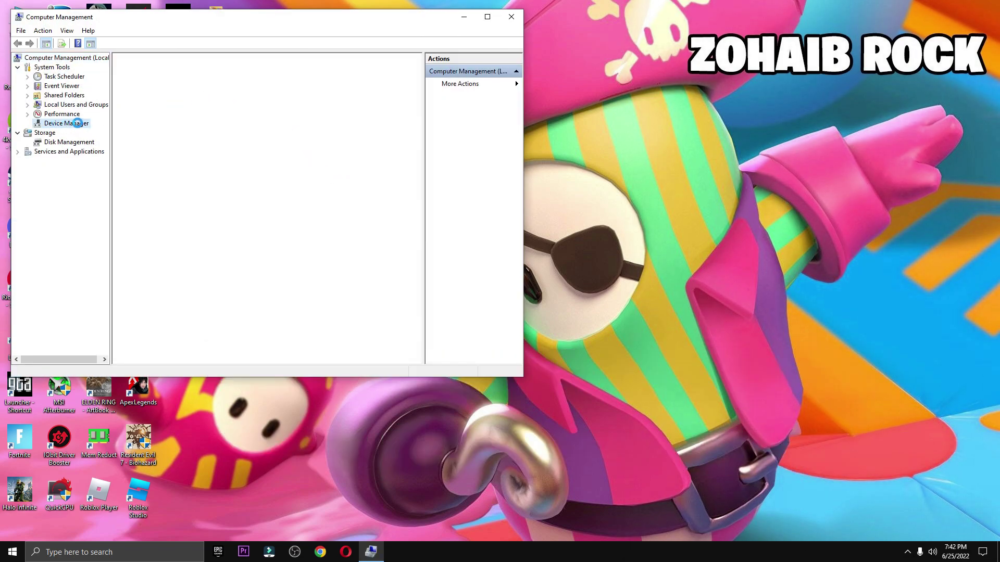
Step: Run an automatic driver update search for the NVIDIA GeForce GTX 1080 display adapter, then close Computer Management
double_click(156, 96)
left_click(217, 105)
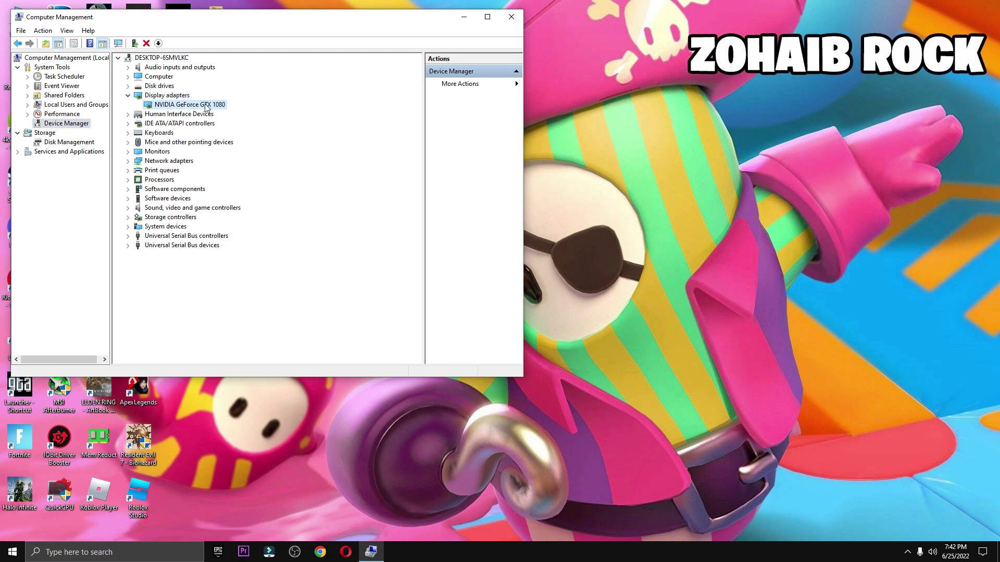
right_click(179, 107)
left_click(200, 112)
left_click(169, 177)
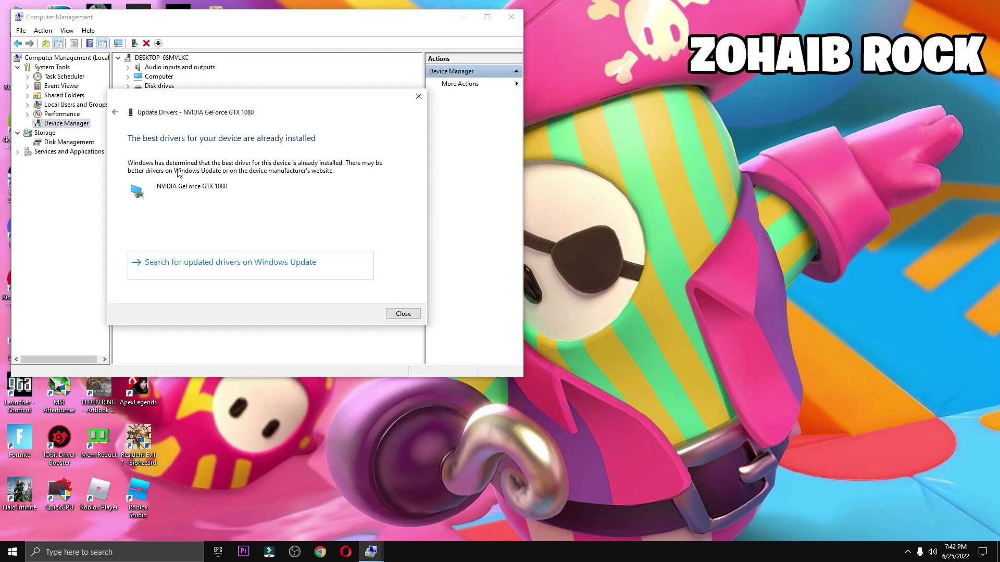
left_click(418, 96)
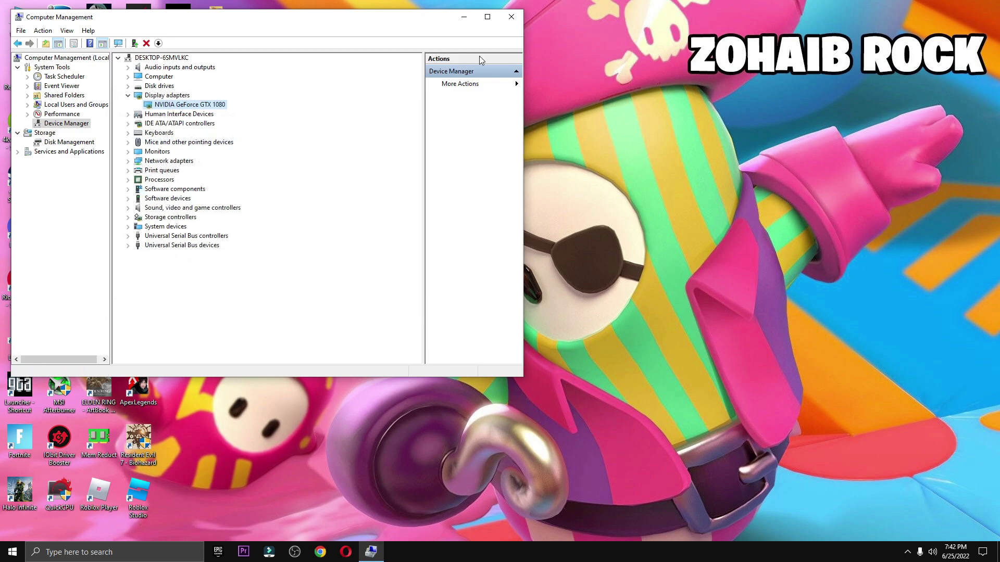
key("alt+F4")
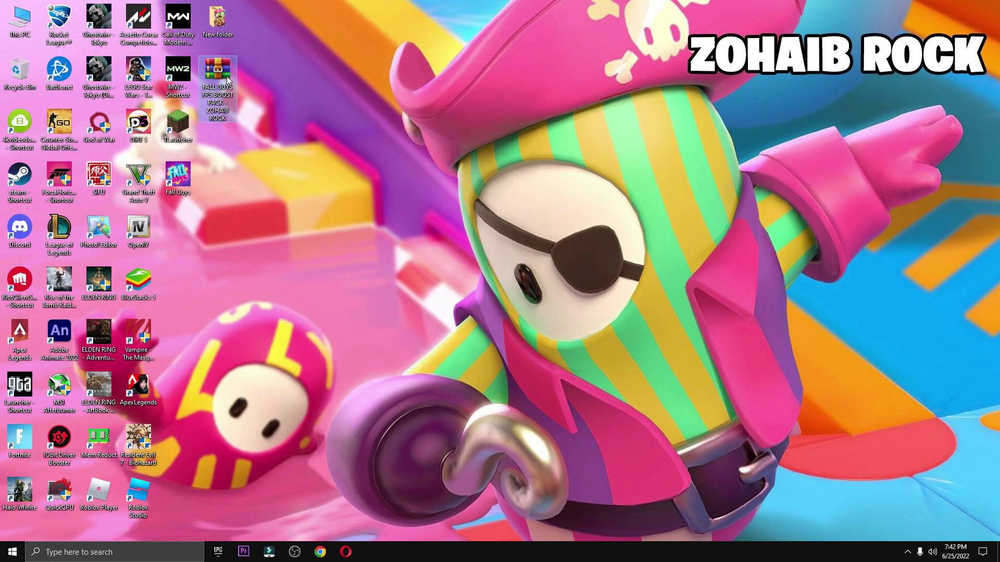
Step: Extract the Fall Guys FPS Boost Pack archive into its own desktop folder and move the archive to the Recycle Bin
left_click_drag(226, 76, 421, 180)
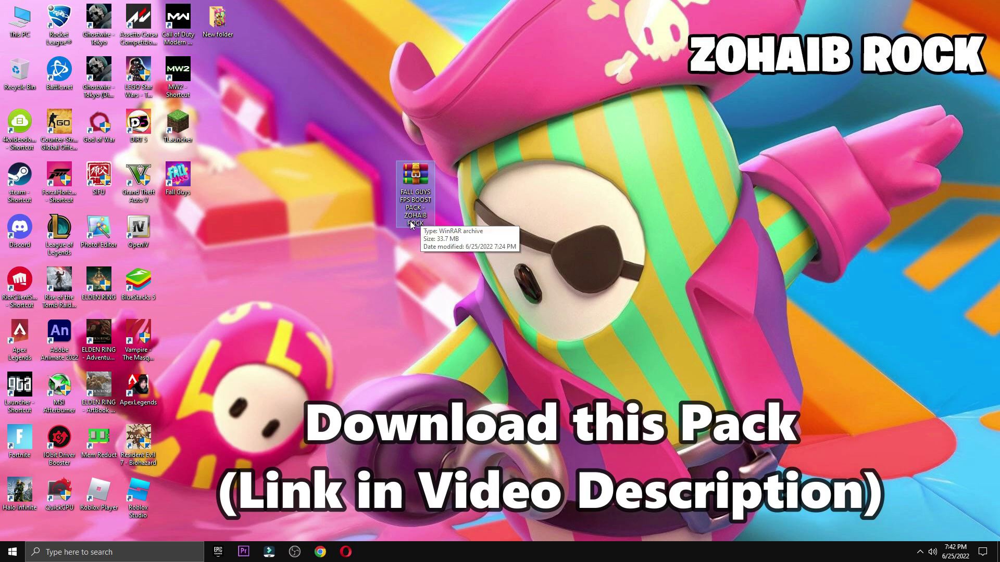
right_click(409, 195)
left_click(448, 259)
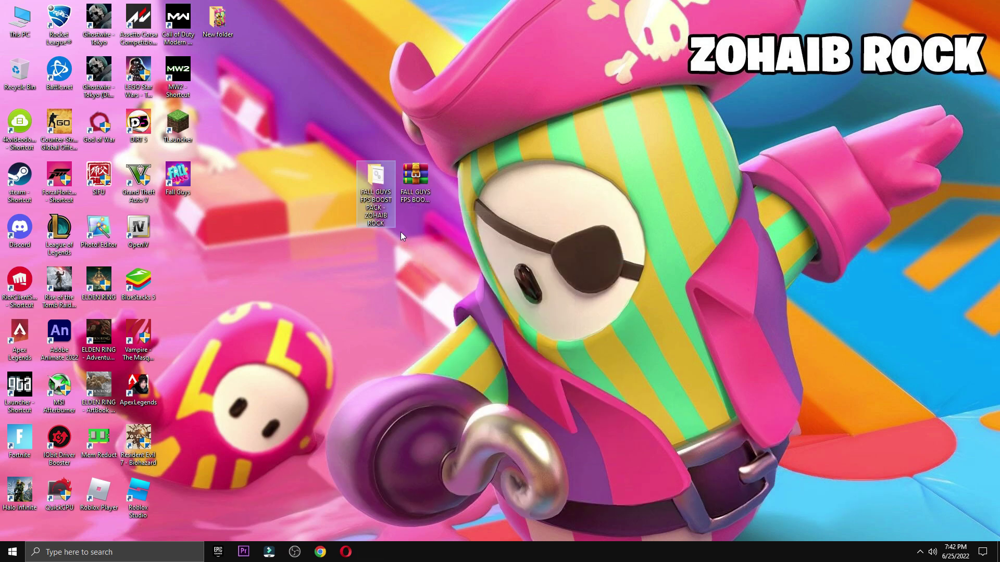
left_click_drag(417, 180, 20, 73)
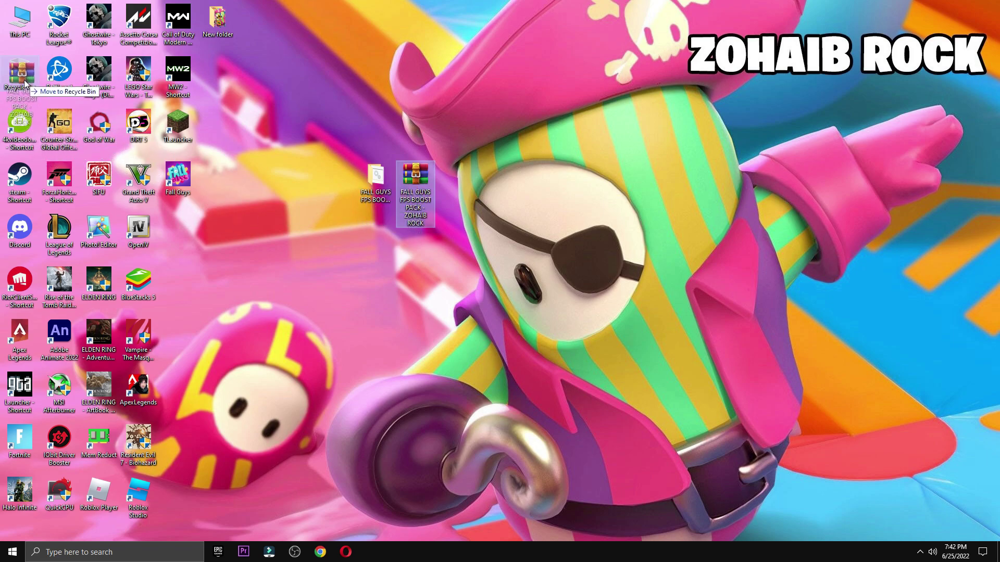
Step: Open the extracted boost pack's 0 Start folder and launch the Create A Restore Point shortcut
left_click(376, 216)
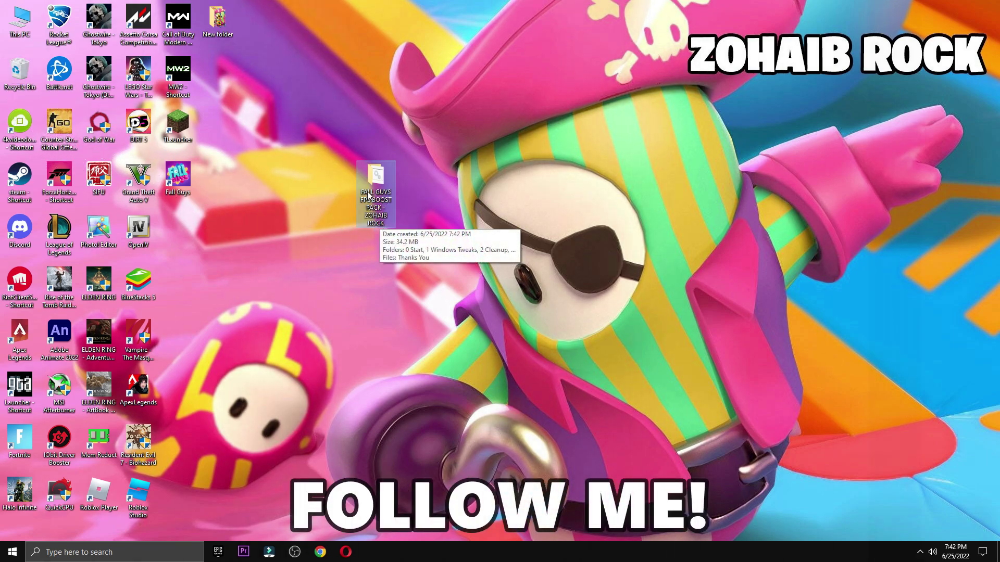
double_click(375, 208)
left_click(962, 5)
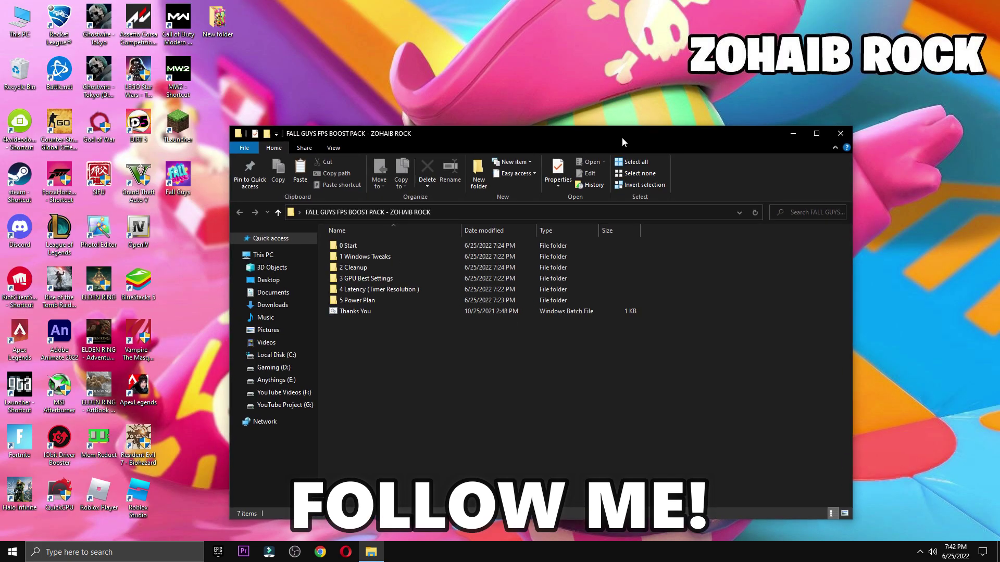
left_click_drag(622, 130, 641, 92)
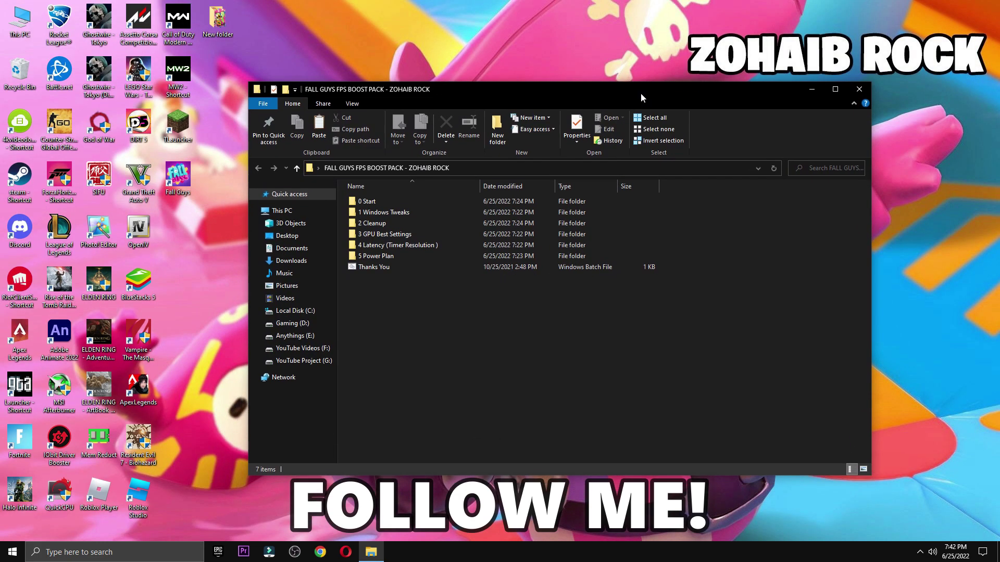
double_click(366, 204)
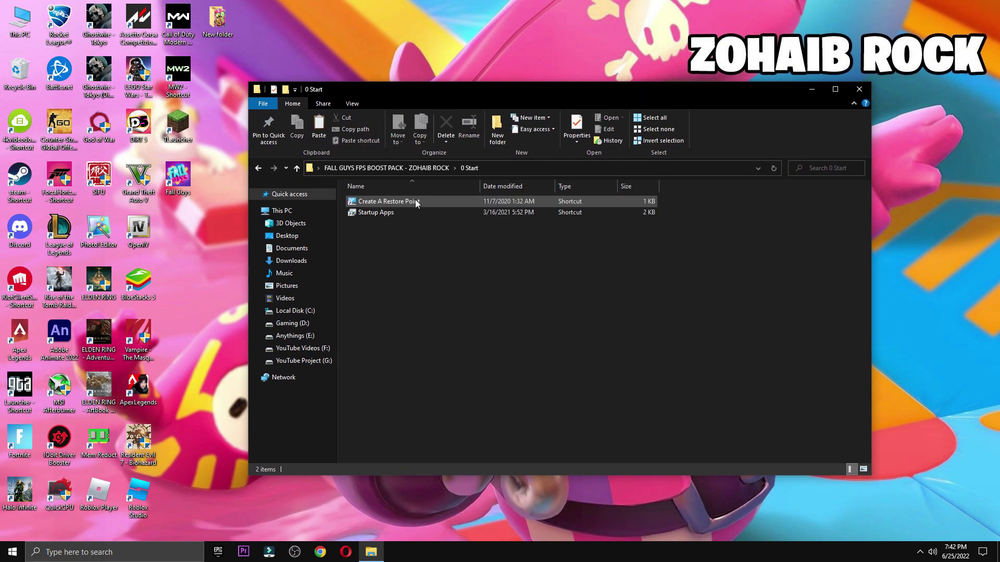
double_click(421, 201)
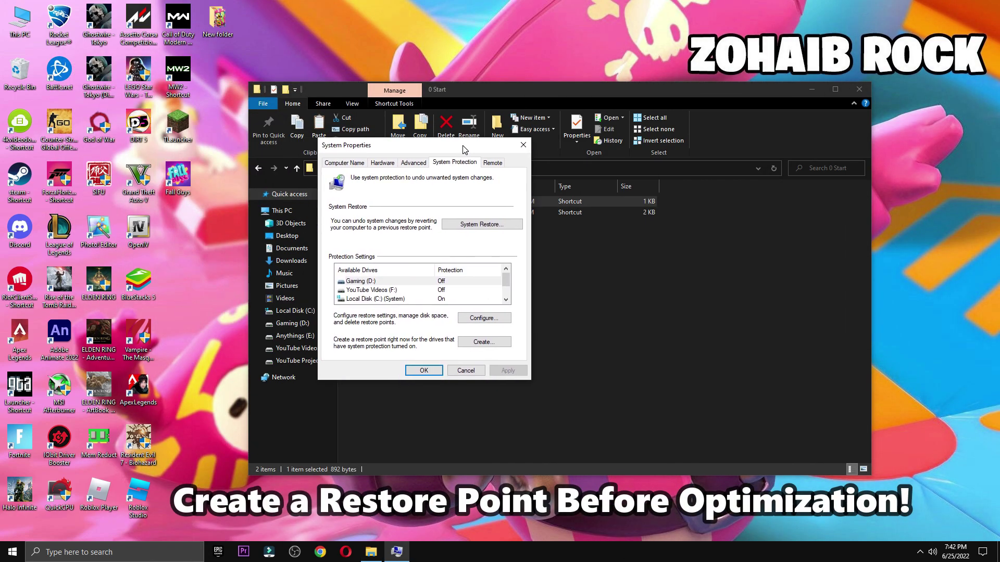
Step: Open the system protection configuration of Local Disk (C:) and accept it with system protection turned on
left_click(807, 94)
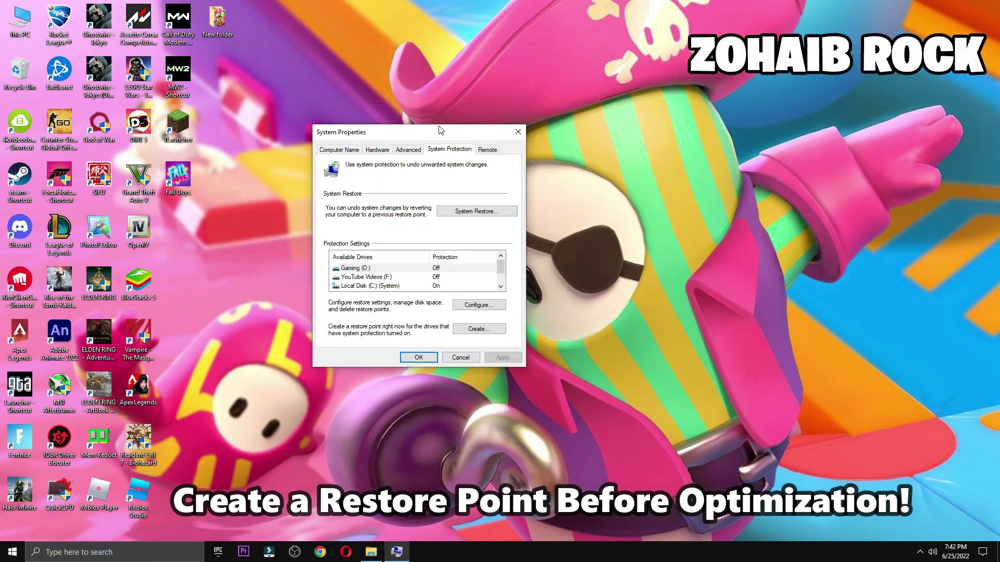
left_click_drag(438, 130, 520, 121)
left_click(466, 278)
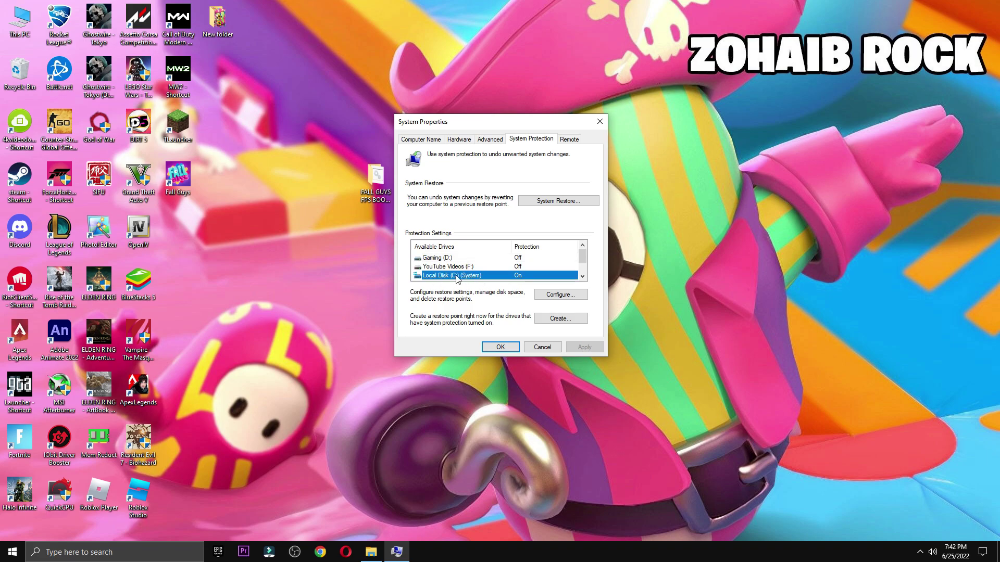
left_click(557, 294)
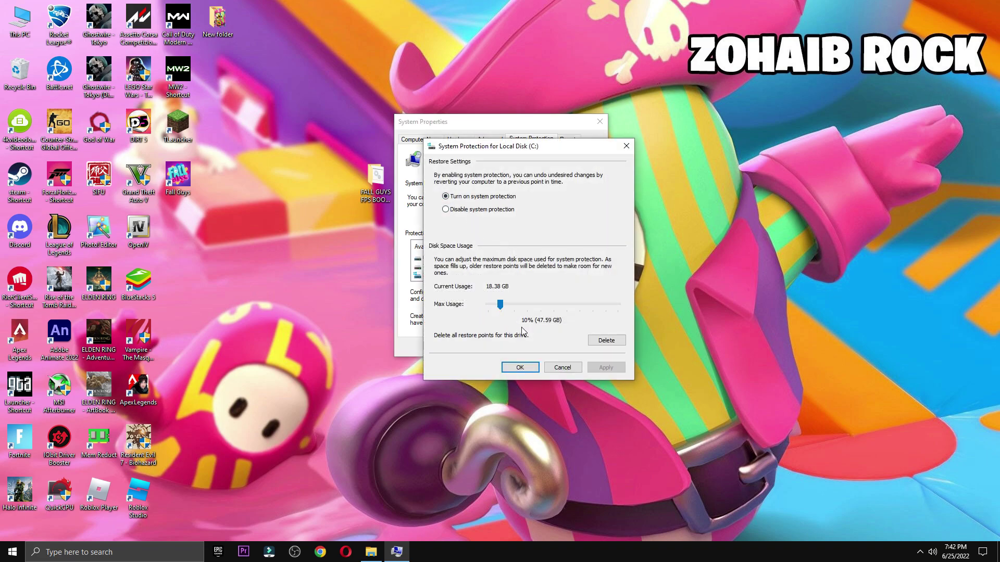
left_click(534, 368)
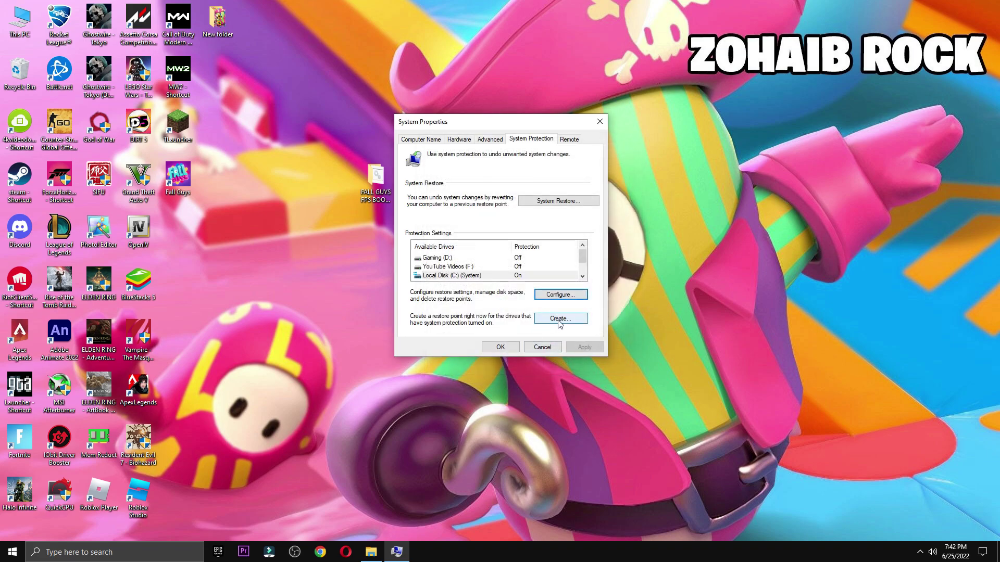
Step: Create a system restore point described as Fall Guys and close System Properties
left_click(562, 322)
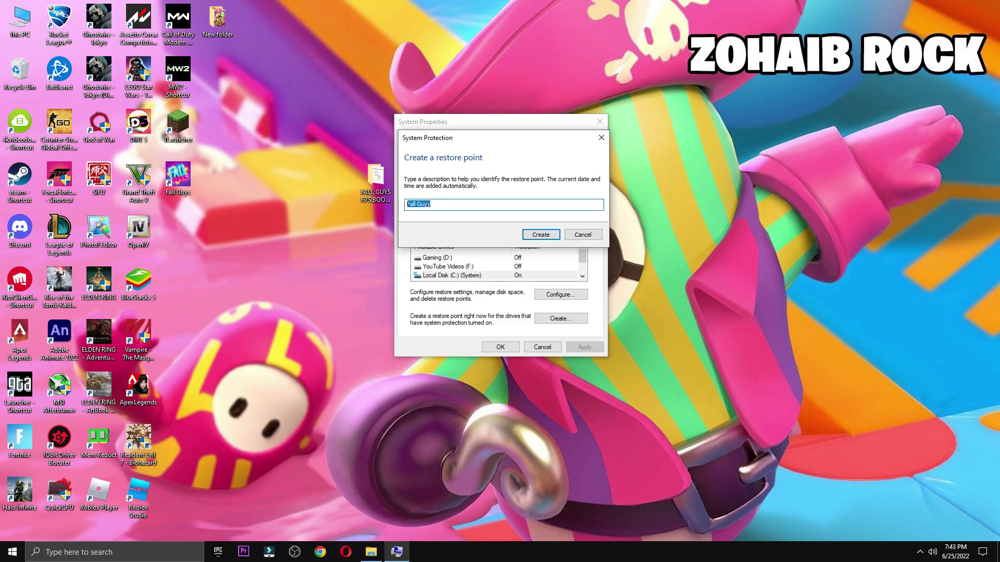
left_click(529, 235)
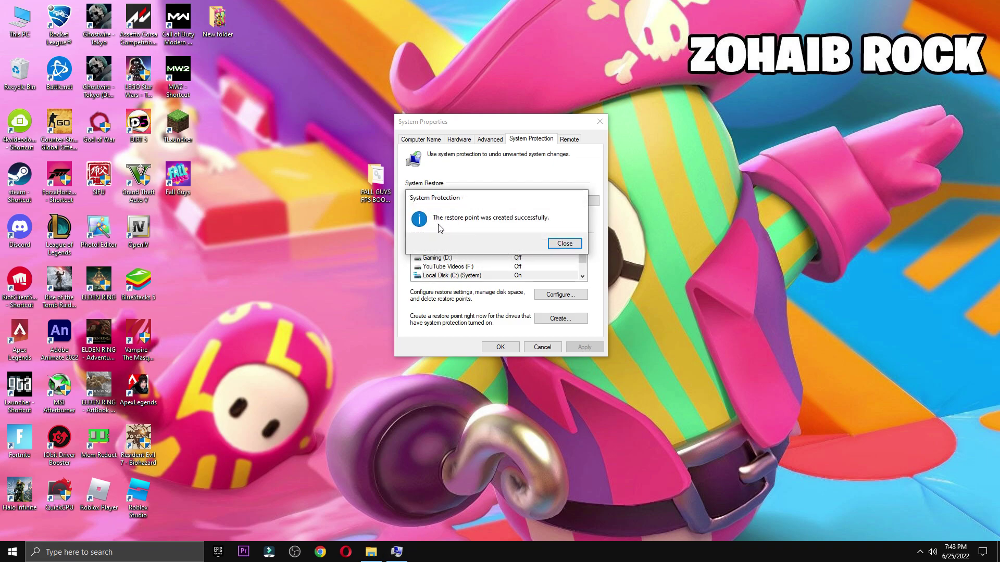
left_click(560, 243)
left_click(505, 345)
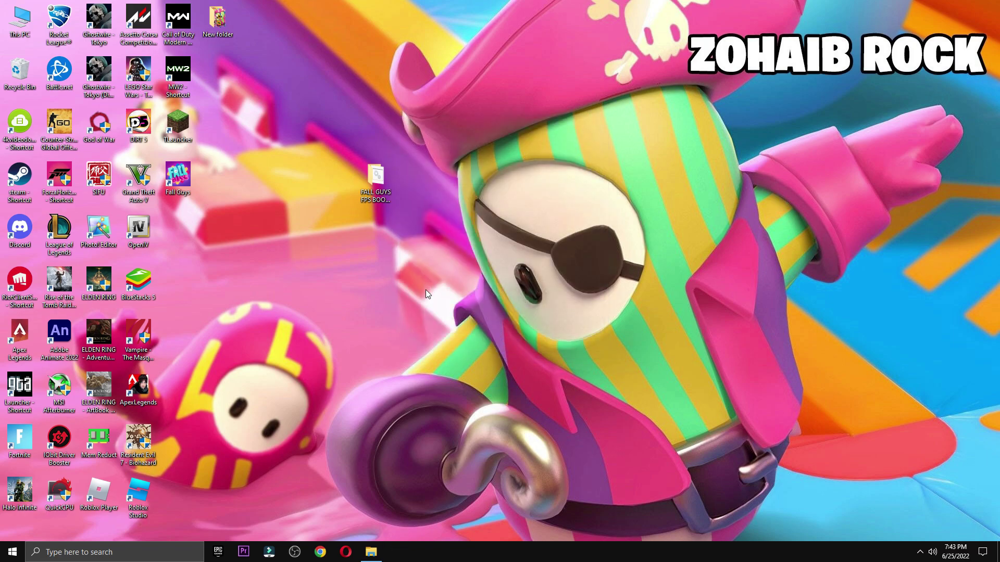
Step: Launch the startup apps shortcut from the 0 Start folder, examine the startup programs and their status, and close Task Manager
left_click(371, 552)
double_click(368, 214)
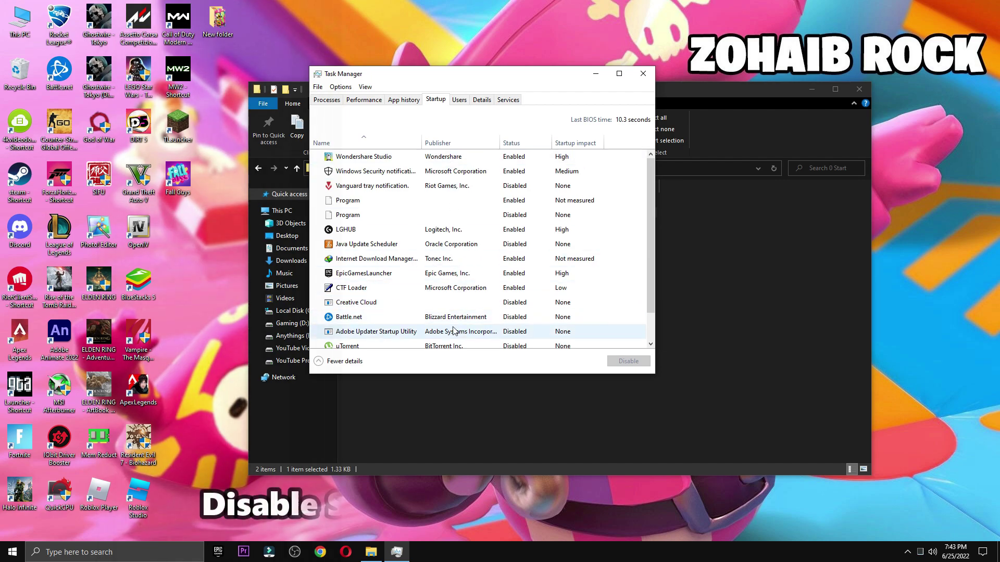
scroll(446, 225, "down", 1)
left_click(515, 342)
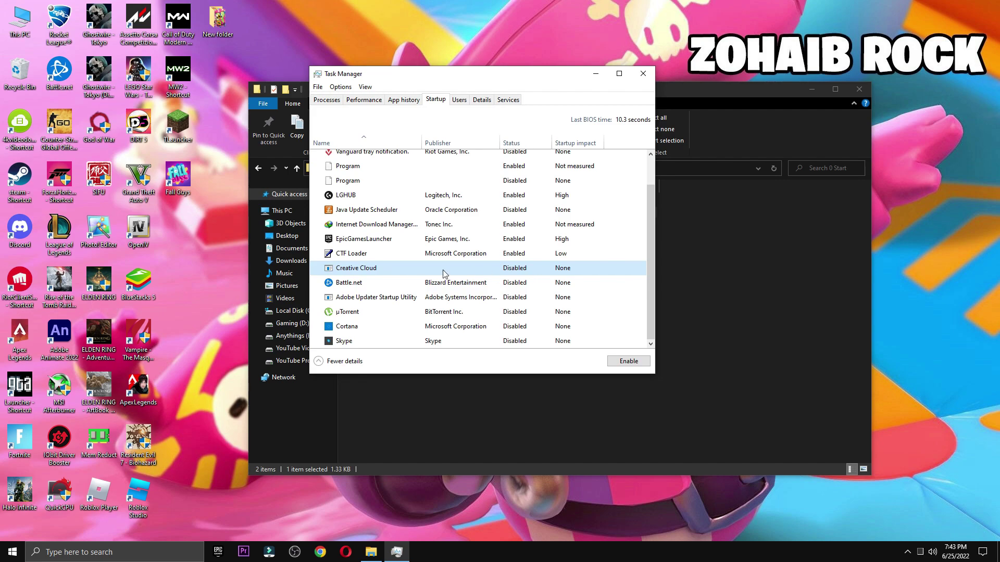
left_click(507, 209)
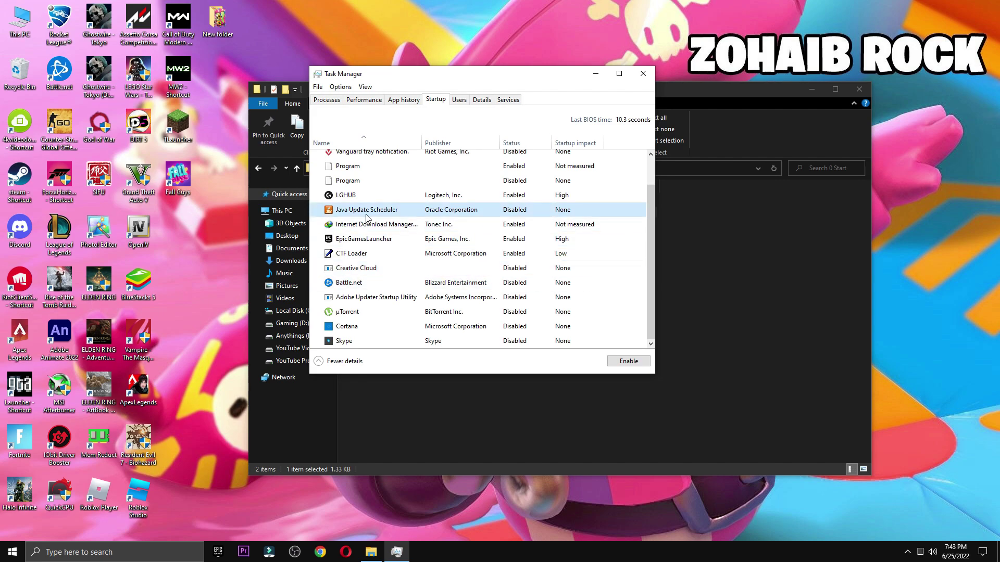
scroll(651, 267, "up", 2)
left_click(446, 188)
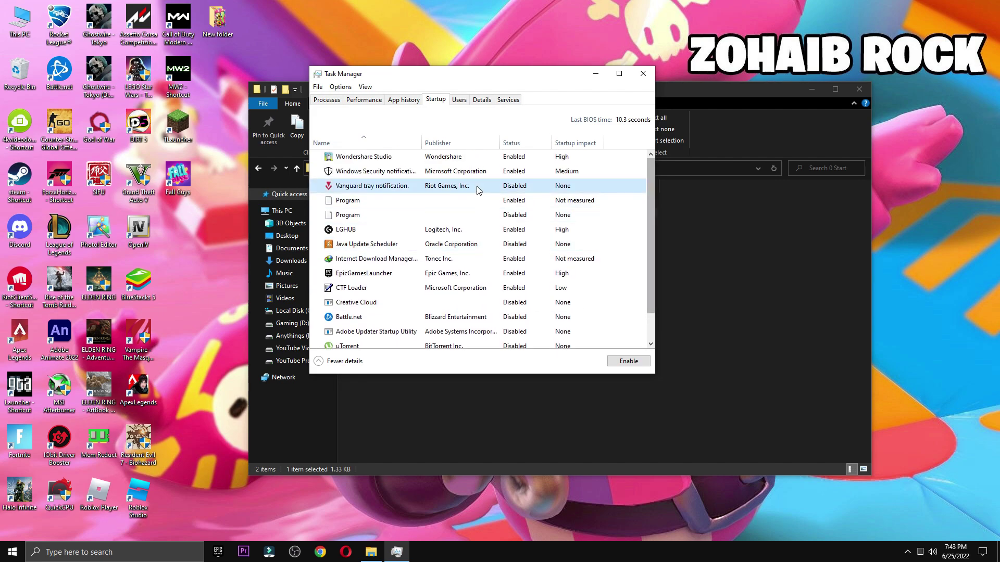
left_click(643, 73)
Step: Open the boost pack's 1 Windows Tweaks folder
left_click(258, 168)
double_click(367, 212)
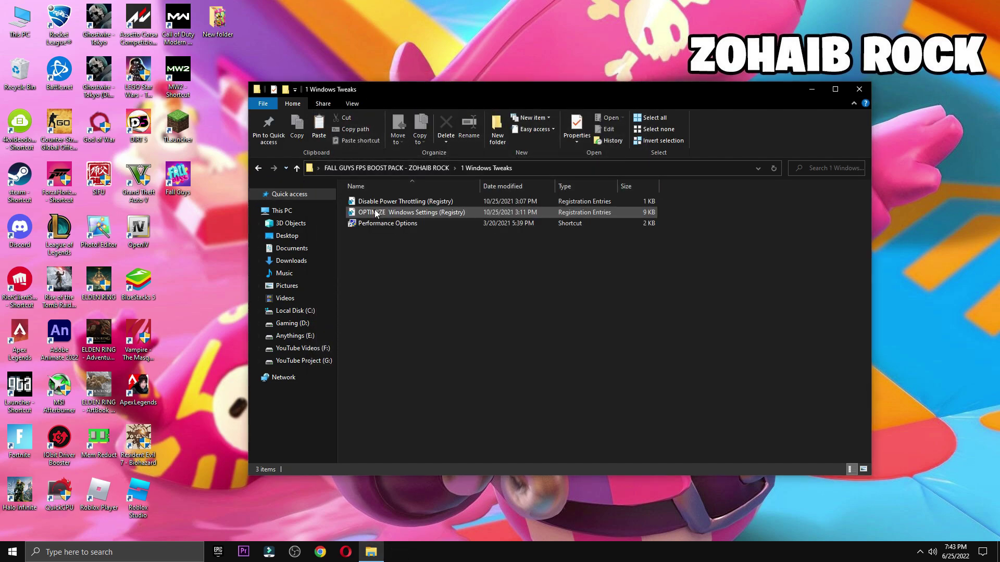
left_click(13, 552)
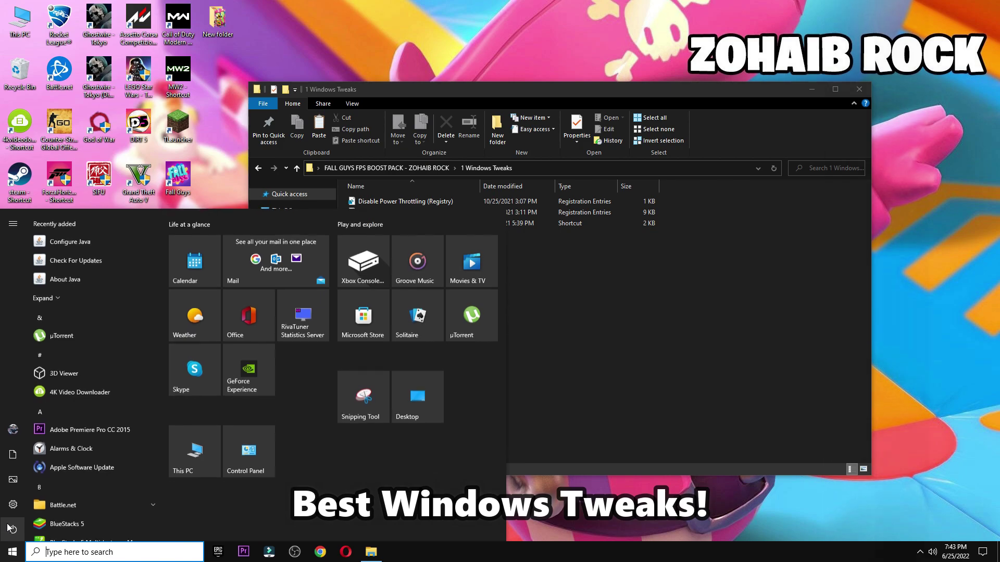
left_click(11, 508)
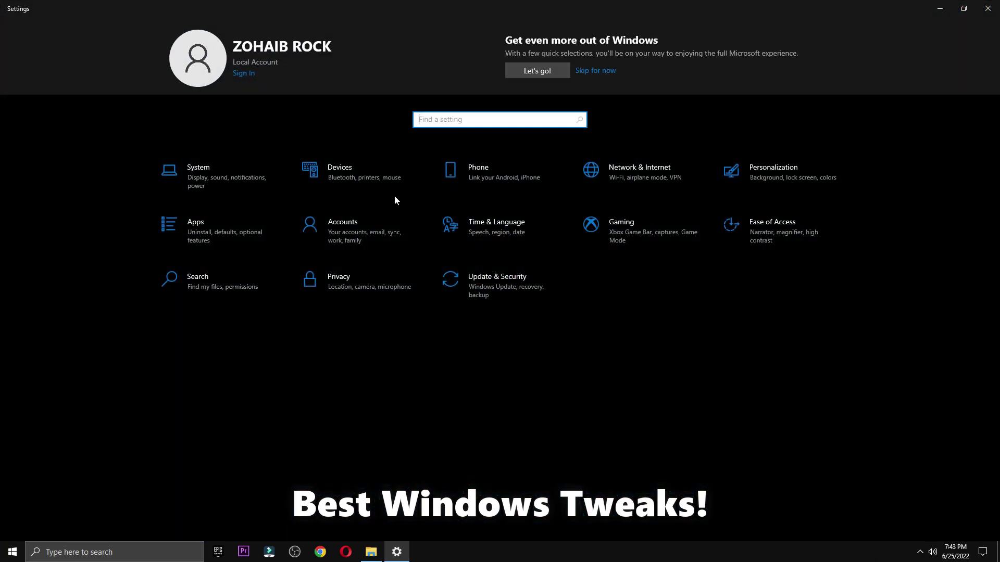
left_click(988, 8)
Step: Merge the OPTIMIZE Windows Settings (Registry) file into the registry and accept the confirmations
double_click(428, 217)
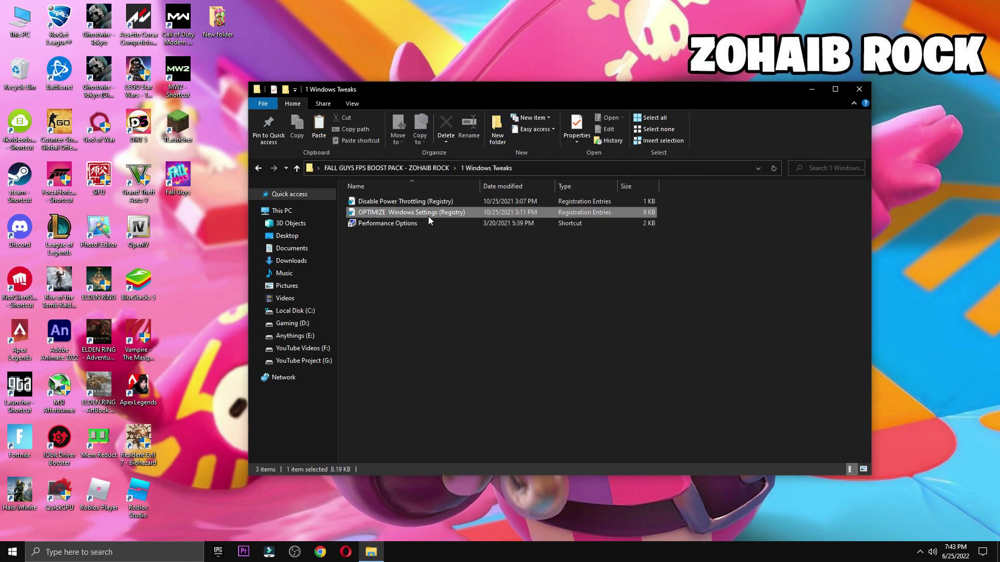
left_click(446, 342)
left_click(577, 289)
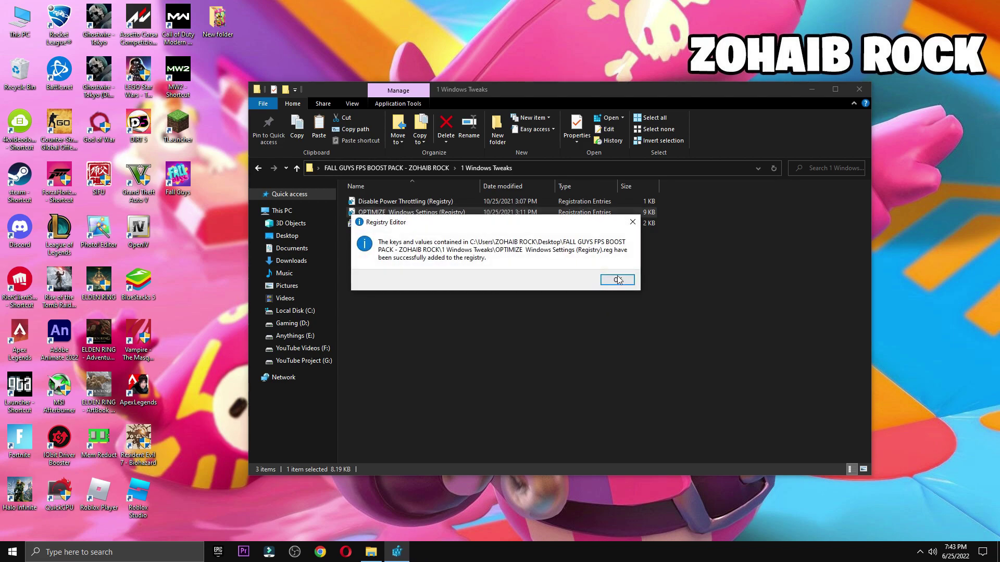
left_click(616, 284)
Step: Merge the Disable Power Throttling (Registry) file into the registry and accept the confirmations
double_click(485, 202)
left_click(446, 341)
left_click(578, 291)
left_click(617, 280)
Step: Launch the Performance Options shortcut and accept the visual effects with Let Windows choose what's best for my computer selected
double_click(396, 225)
left_click_drag(247, 87, 489, 100)
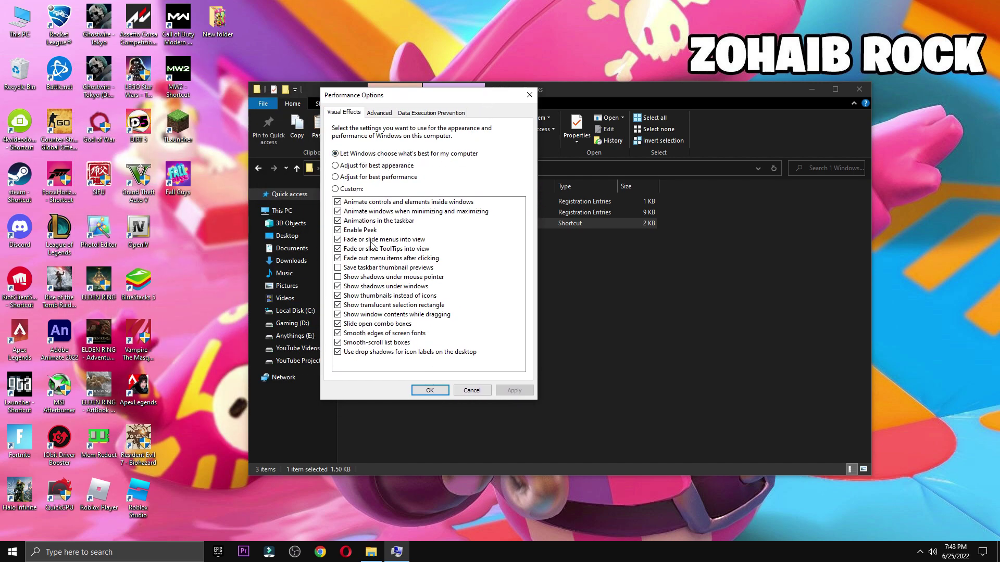
left_click(430, 391)
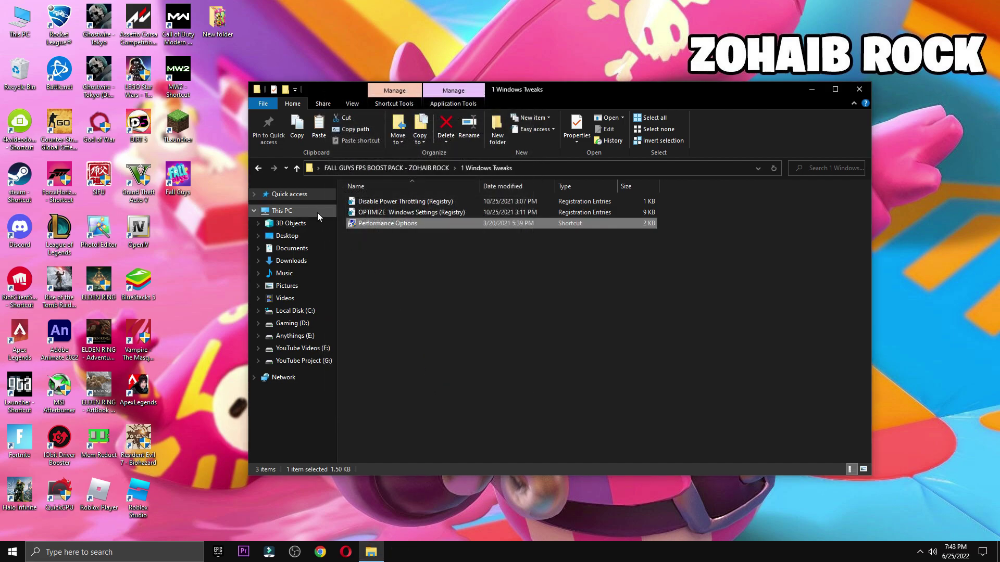
Step: Run the Delete Prefetch Files, Delete Temporary Files and Delete Windows Update Cache scripts from the 2 Cleanup folder
left_click(258, 166)
double_click(367, 223)
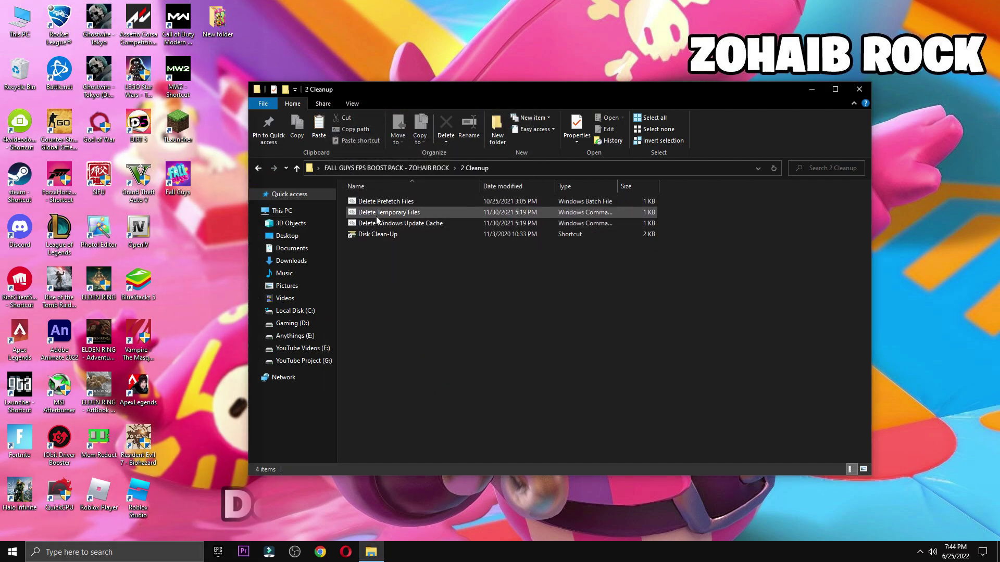
double_click(369, 201)
double_click(366, 212)
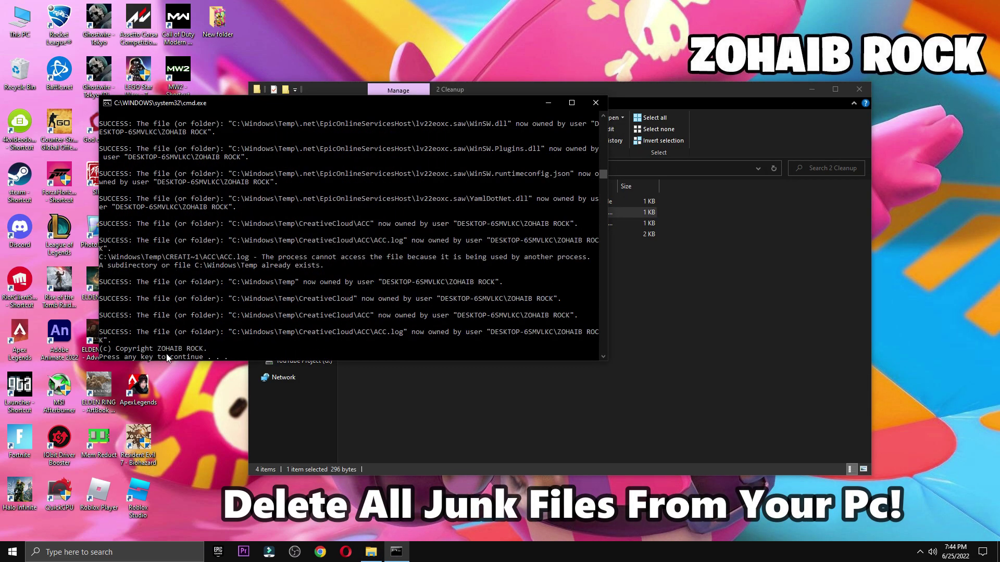
key("Return")
double_click(368, 224)
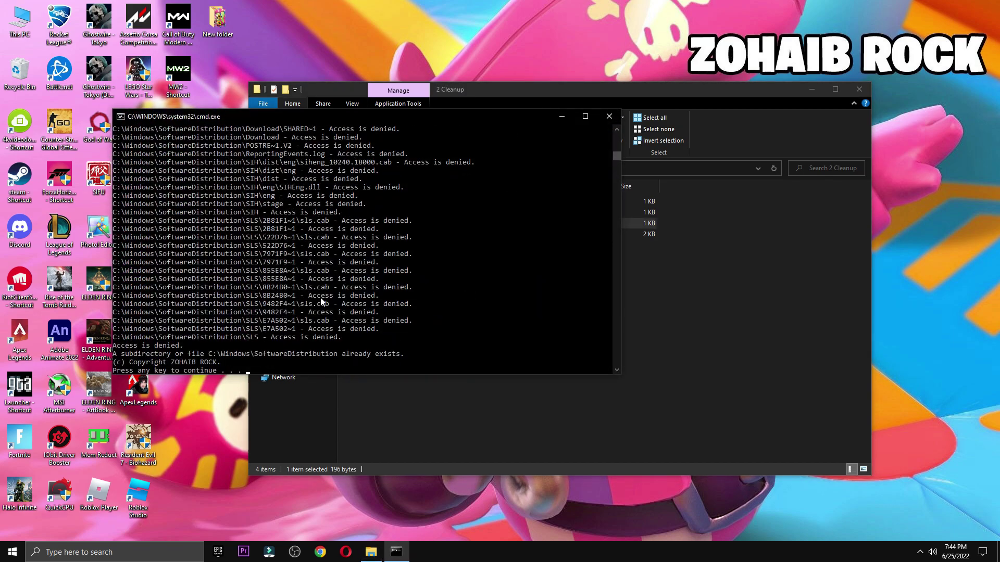
key("Return")
Step: Launch the Disk Clean-Up shortcut, close the folder window and choose drive C: for cleaning
double_click(390, 234)
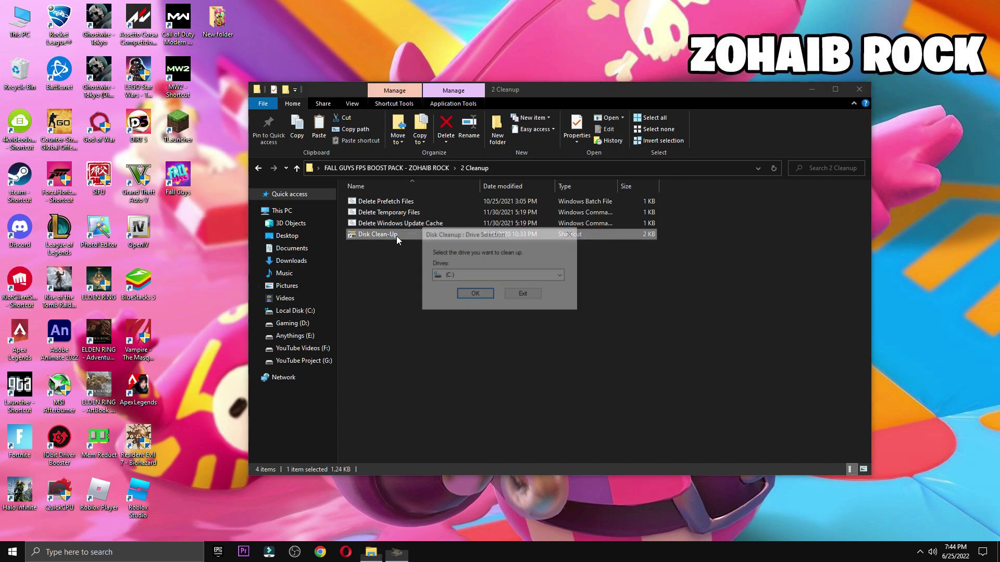
left_click(859, 89)
left_click(473, 276)
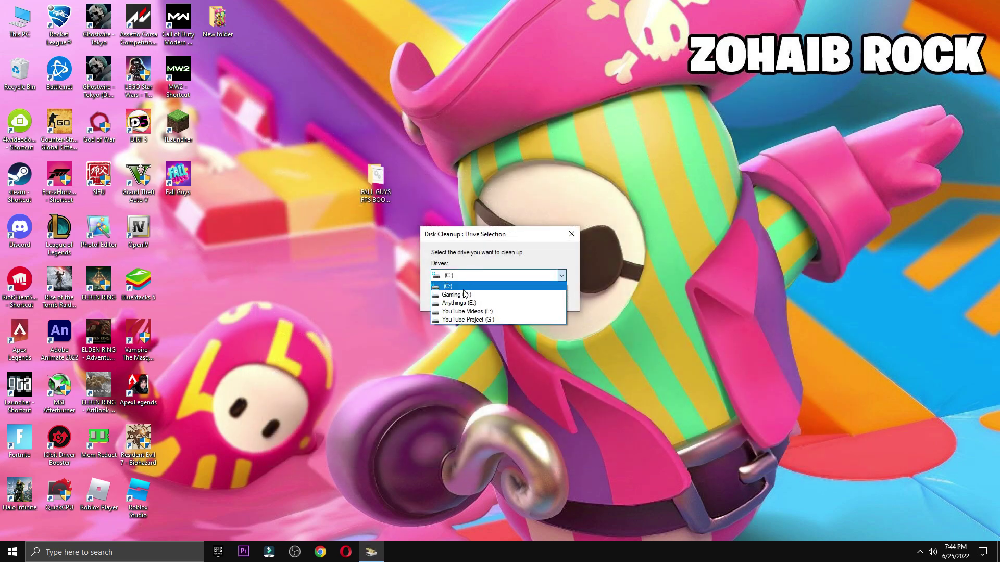
left_click(453, 287)
left_click(476, 295)
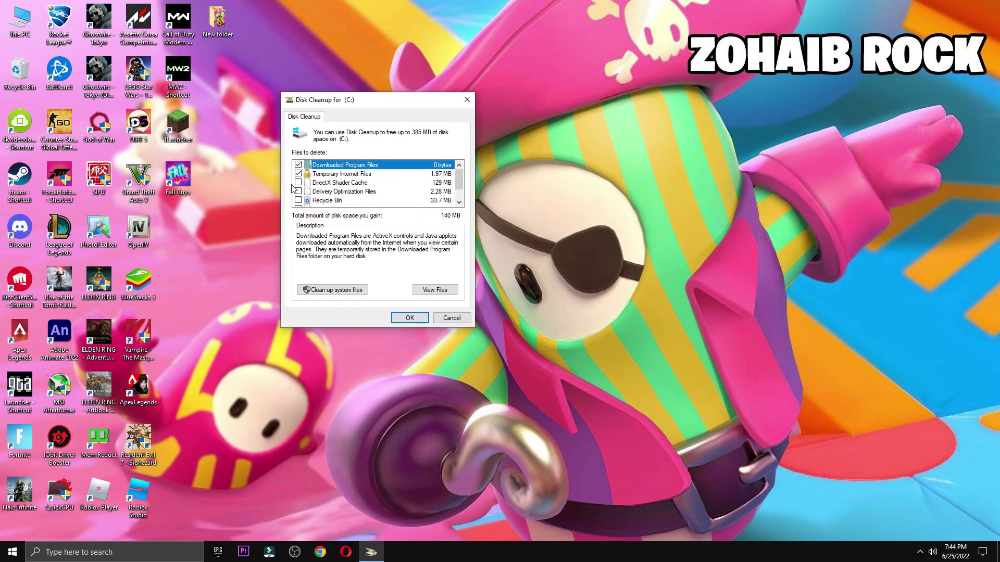
Step: Include the Recycle Bin in the files to delete and confirm their permanent deletion from drive C:
left_click(300, 201)
scroll(302, 202, "down", 1)
left_click(410, 318)
left_click(511, 282)
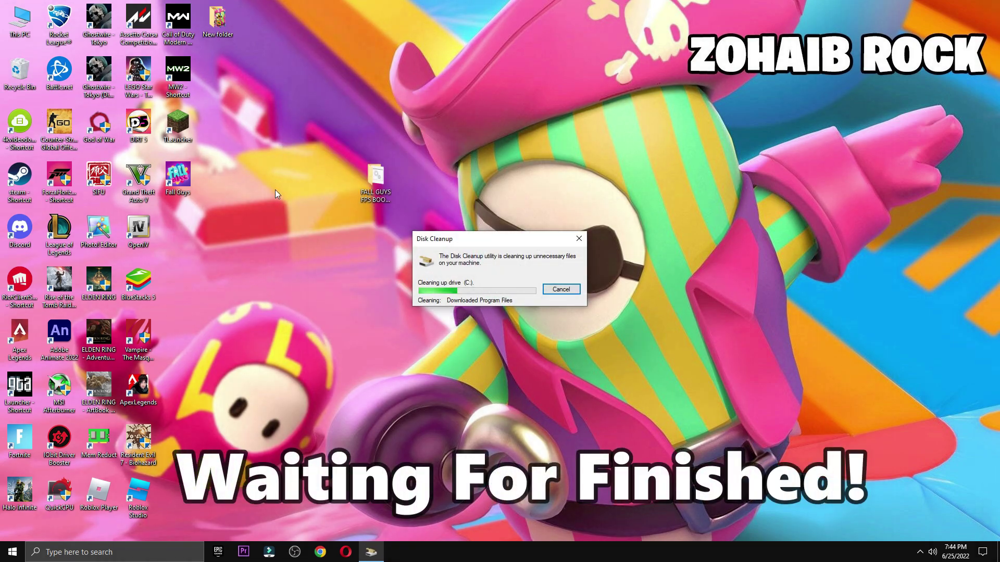
Step: Reopen the desktop boost pack folder, open 3 GPU Best Settings and show its contents as extra large icons
double_click(379, 182)
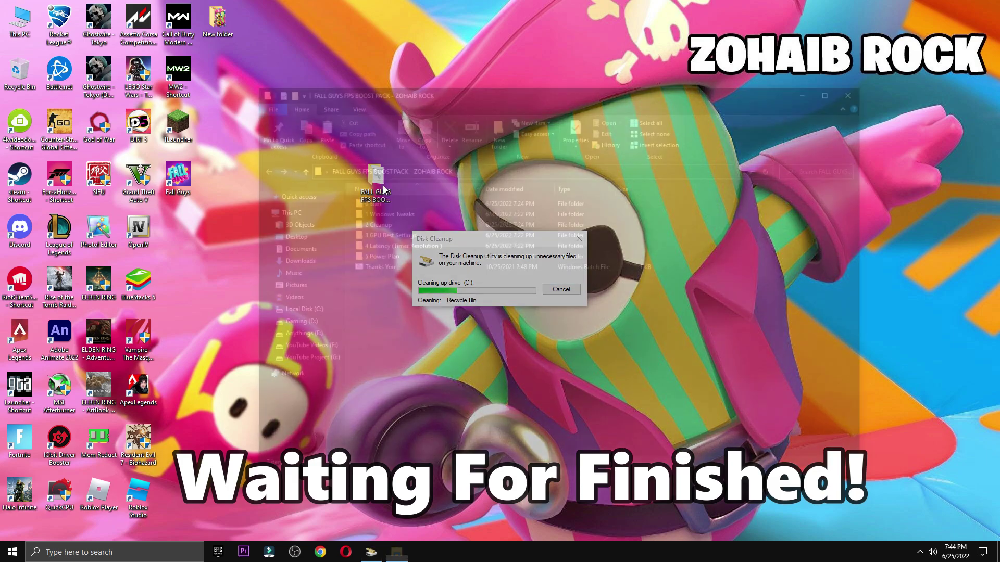
double_click(388, 233)
right_click(431, 265)
mouse_move(453, 270)
left_click(568, 268)
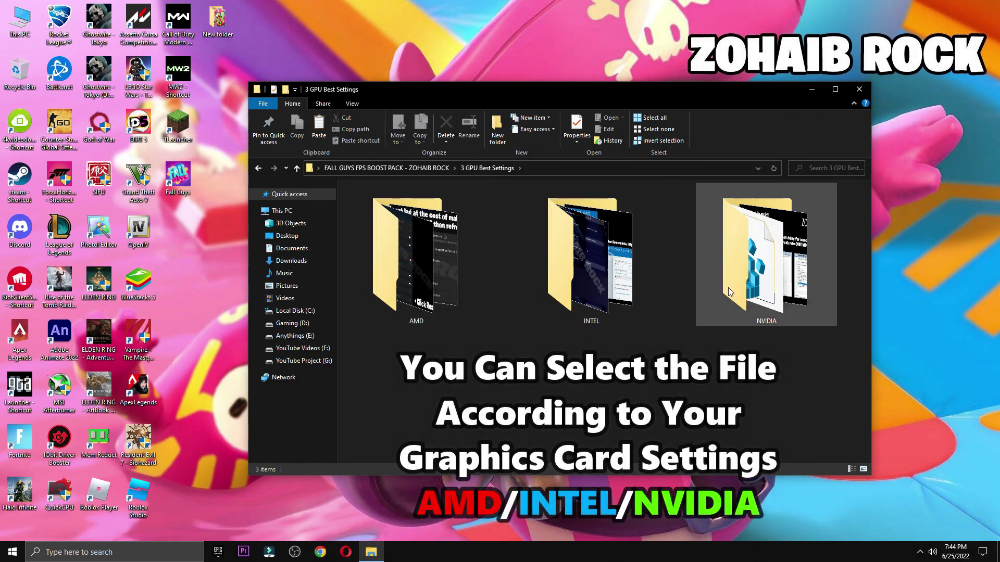
Step: Examine the recommended AMD advanced and display setting images in the AMD folder and close the viewer
double_click(375, 267)
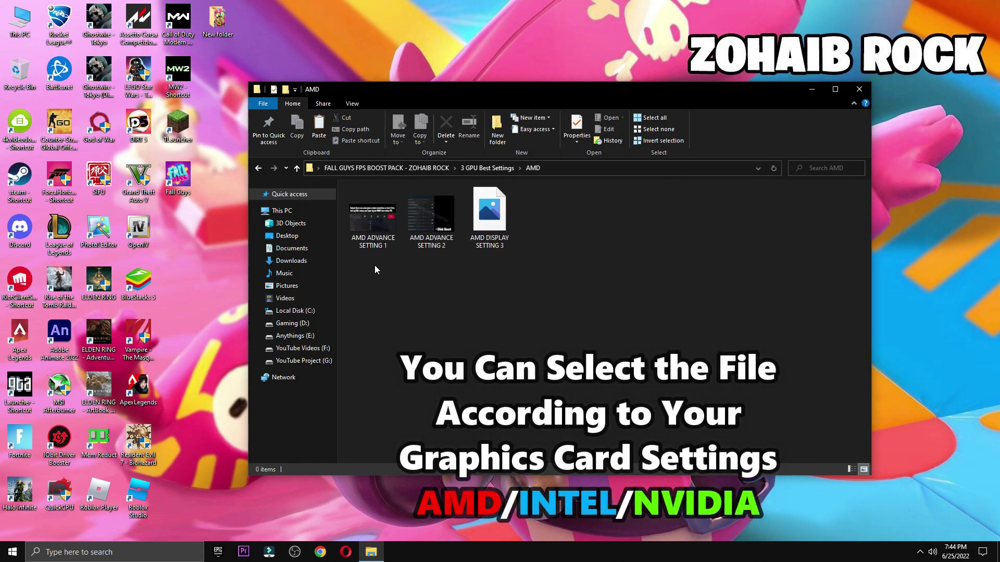
double_click(347, 227)
key("Right")
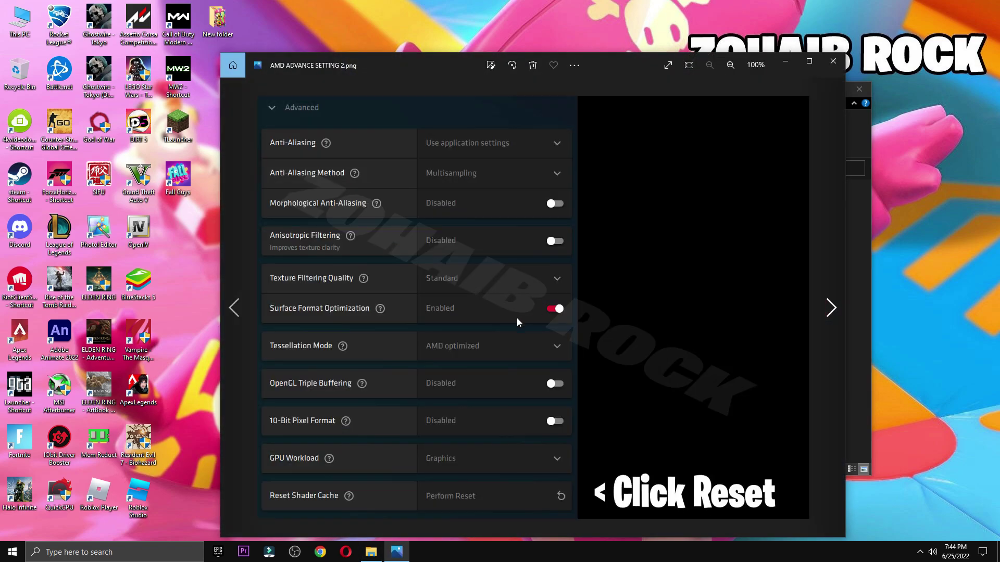
key("Right")
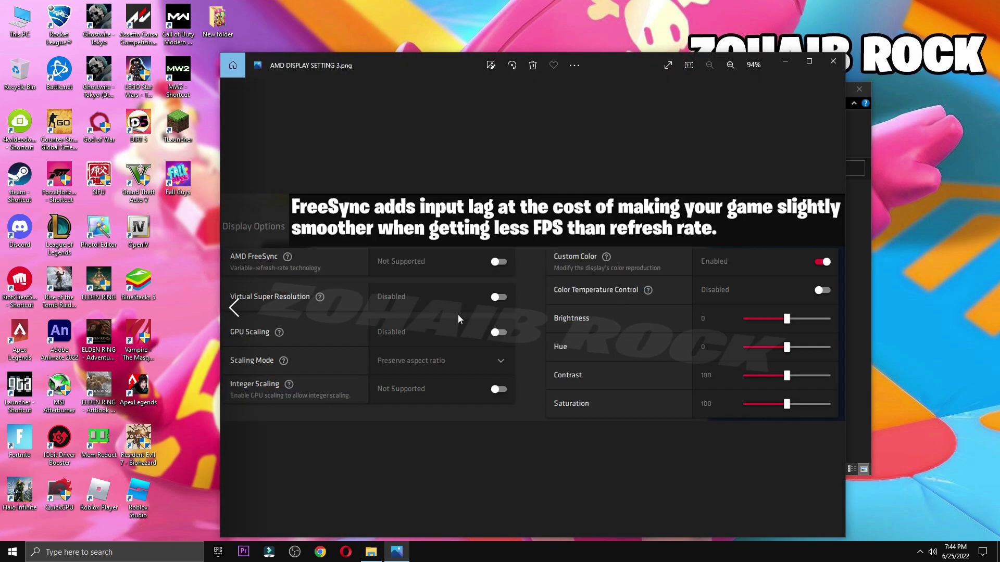
left_click(835, 63)
Step: Examine the recommended Intel HD Graphics Control Panel images in the INTEL folder and close the viewer
left_click(258, 168)
double_click(599, 255)
double_click(373, 228)
key("Right")
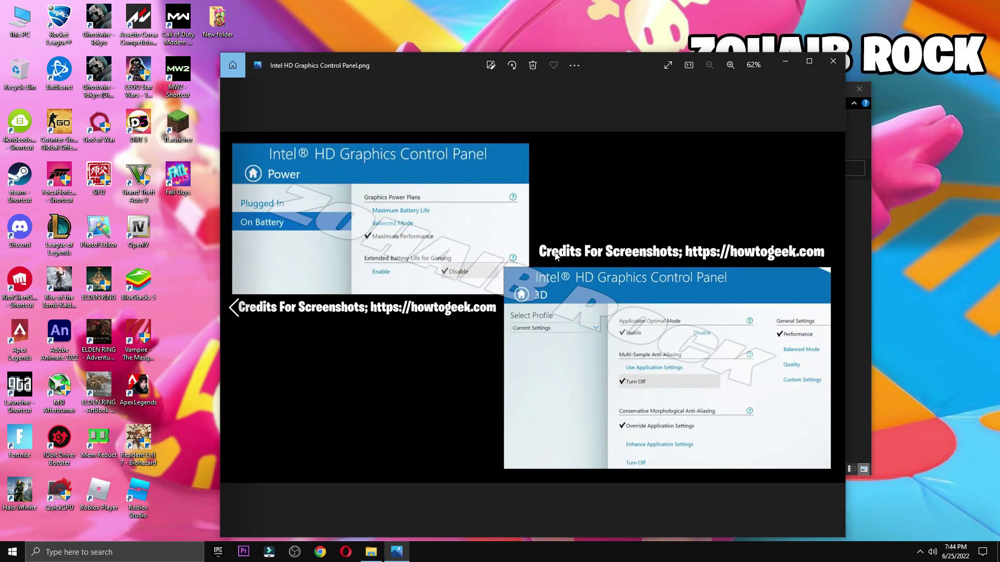
left_click(832, 61)
Step: Examine the NVIDIA Settings (Manage 3D Settings) image in the NVIDIA folder and close the viewer
left_click(258, 168)
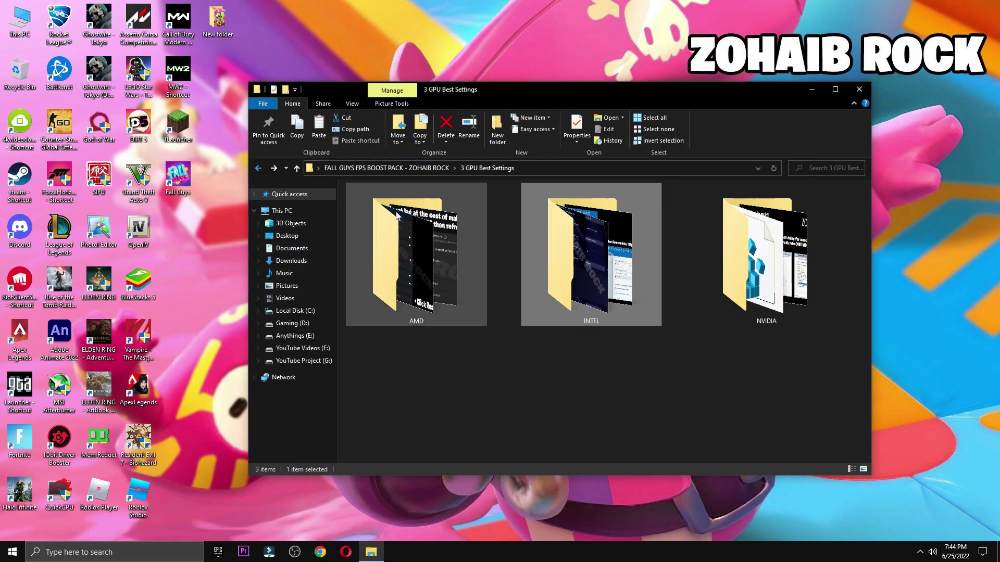
double_click(765, 255)
double_click(382, 245)
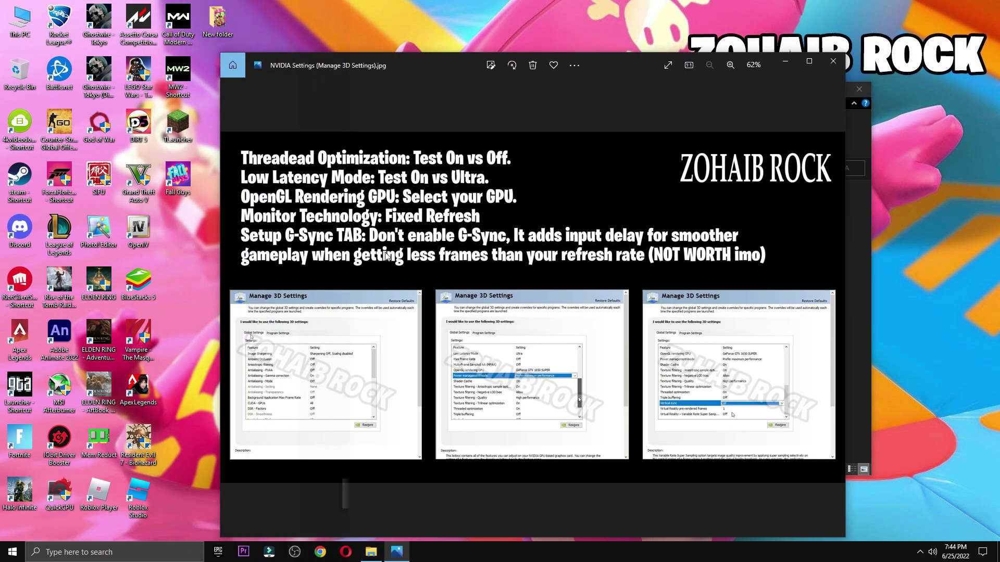
left_click(832, 62)
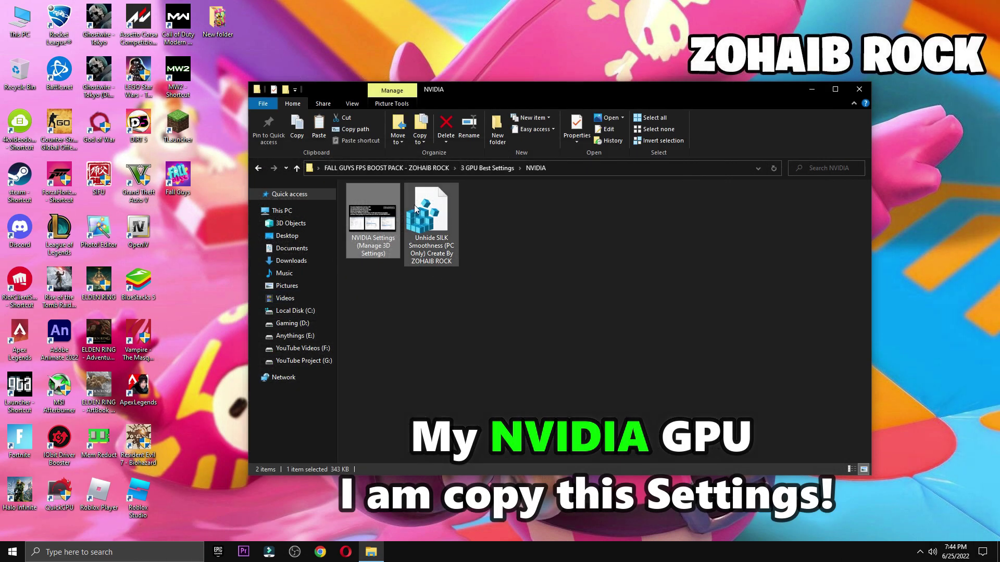
Step: Open NVIDIA Control Panel, review the global 3D settings and the image settings preview page, and close it
right_click(904, 225)
left_click(930, 294)
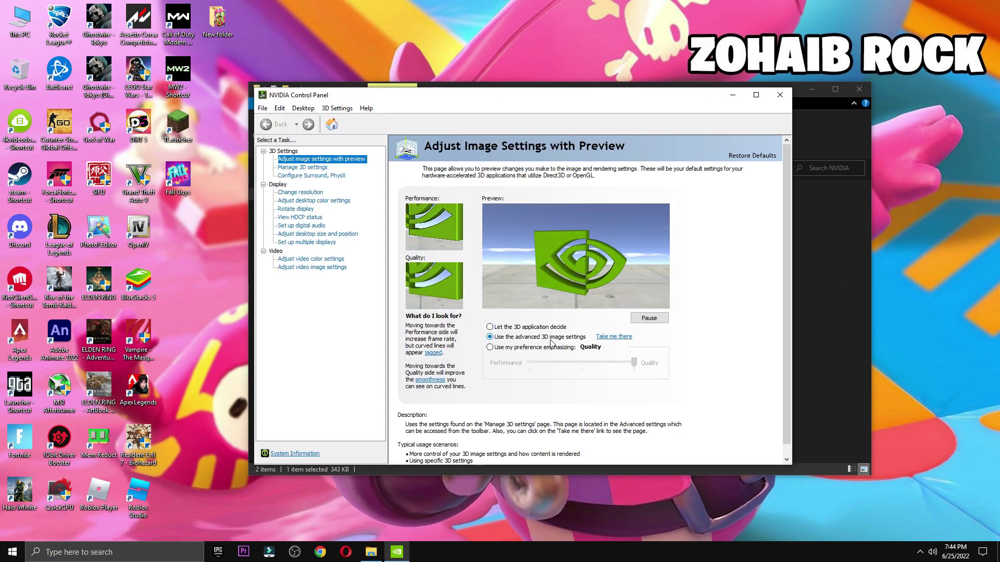
left_click(304, 167)
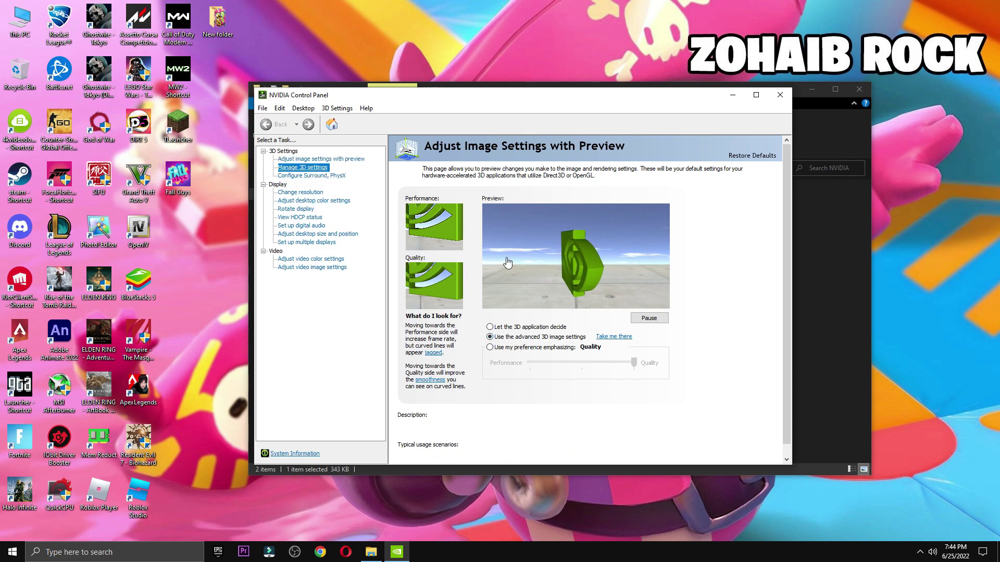
left_click_drag(659, 295, 650, 237)
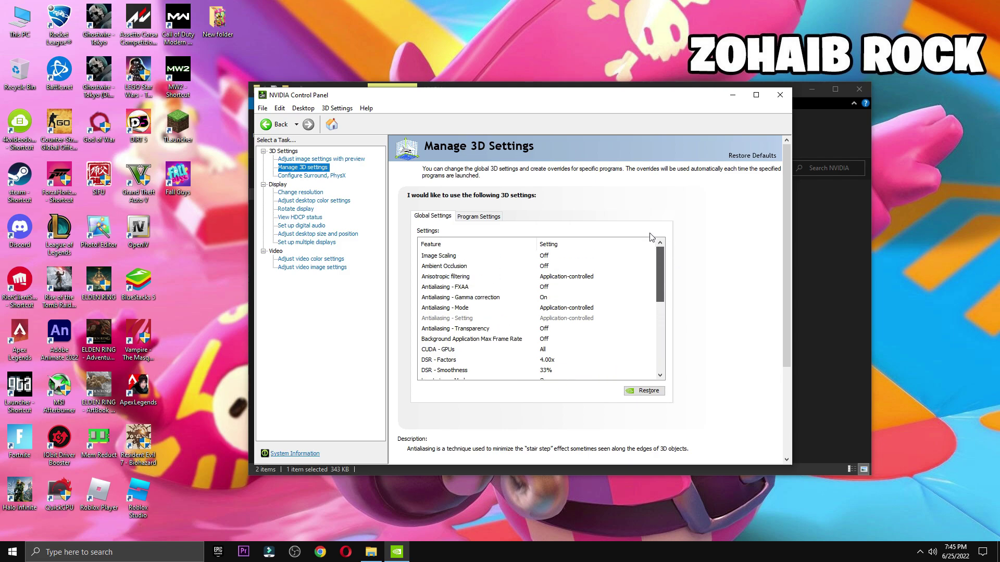
left_click(328, 159)
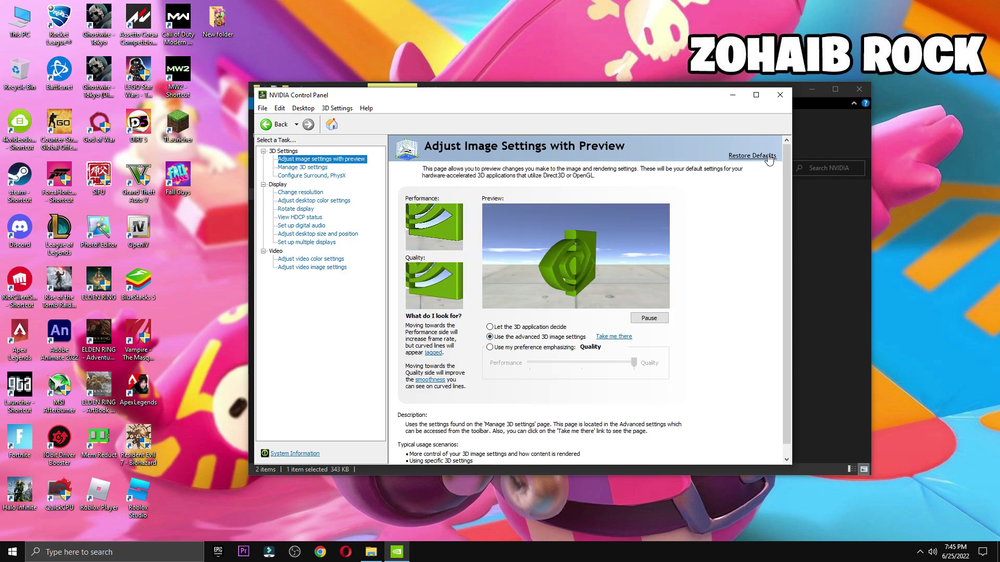
left_click(779, 95)
Step: Open the boost pack's 4 Latency (Timer Resolution) folder and launch the Timer Resolution application
left_click(258, 168)
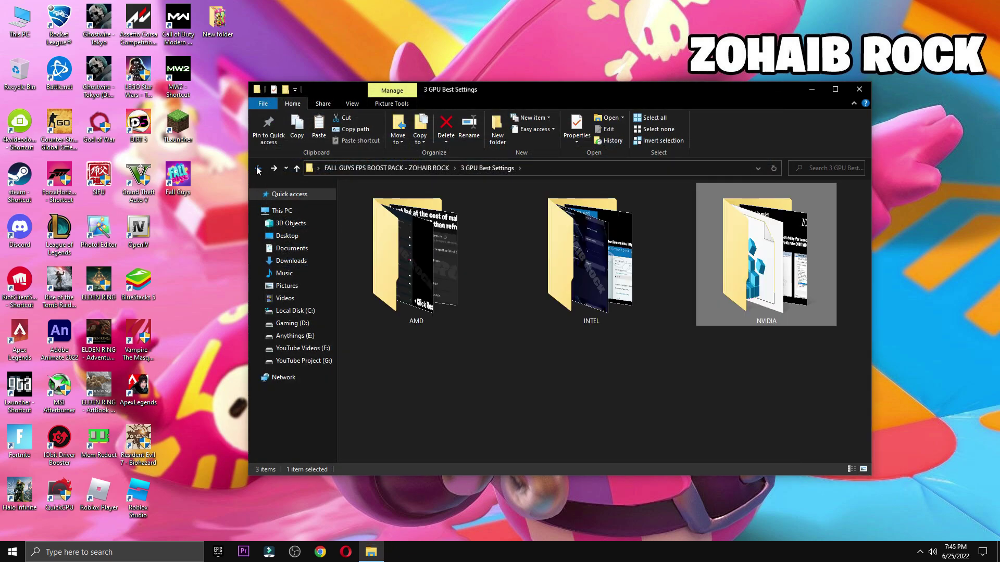
left_click(258, 169)
double_click(396, 242)
left_click(393, 204)
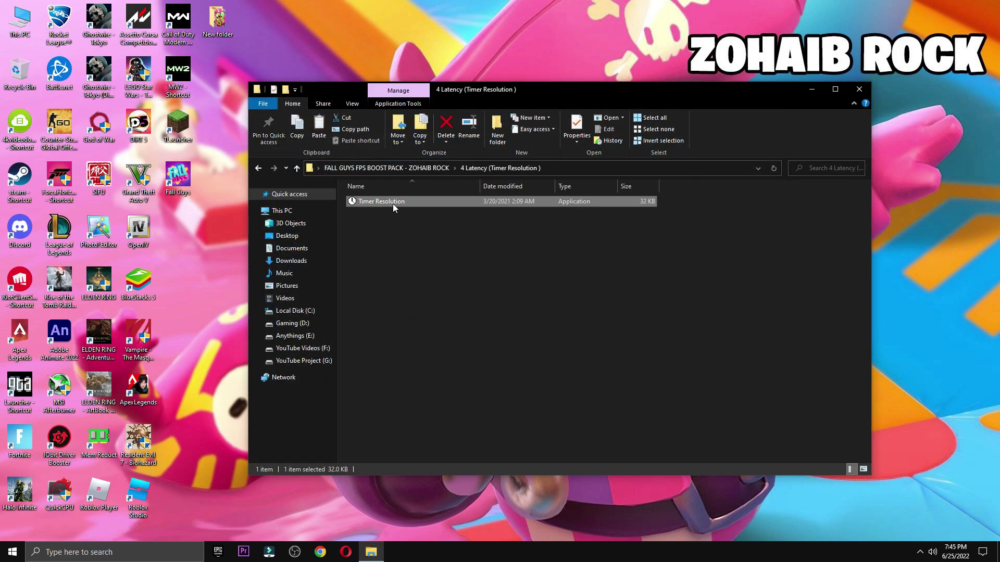
double_click(393, 204)
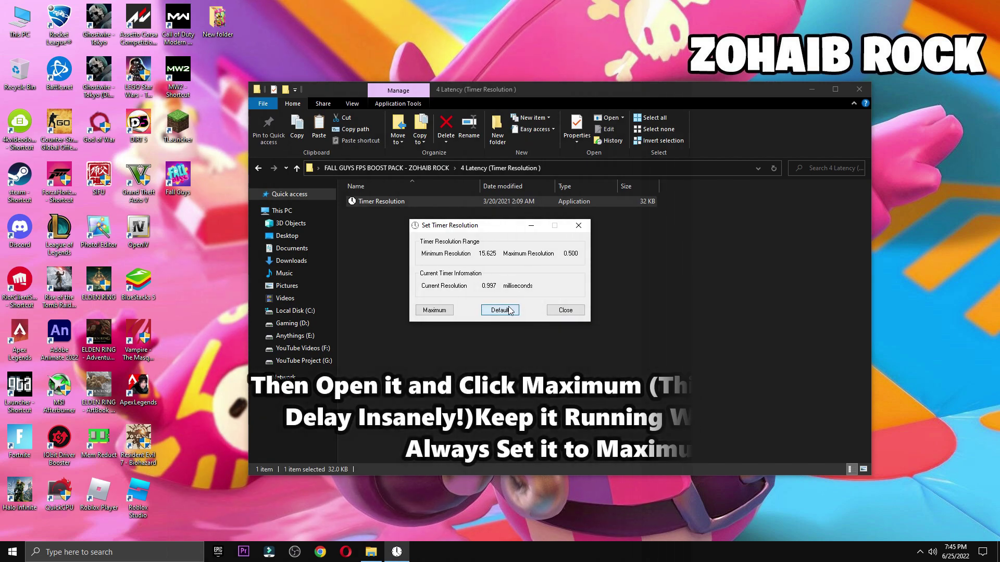
Step: Set the timer resolution to maximum and minimize the Set Timer Resolution window to keep it running
left_click(437, 310)
left_click(435, 310)
left_click(531, 225)
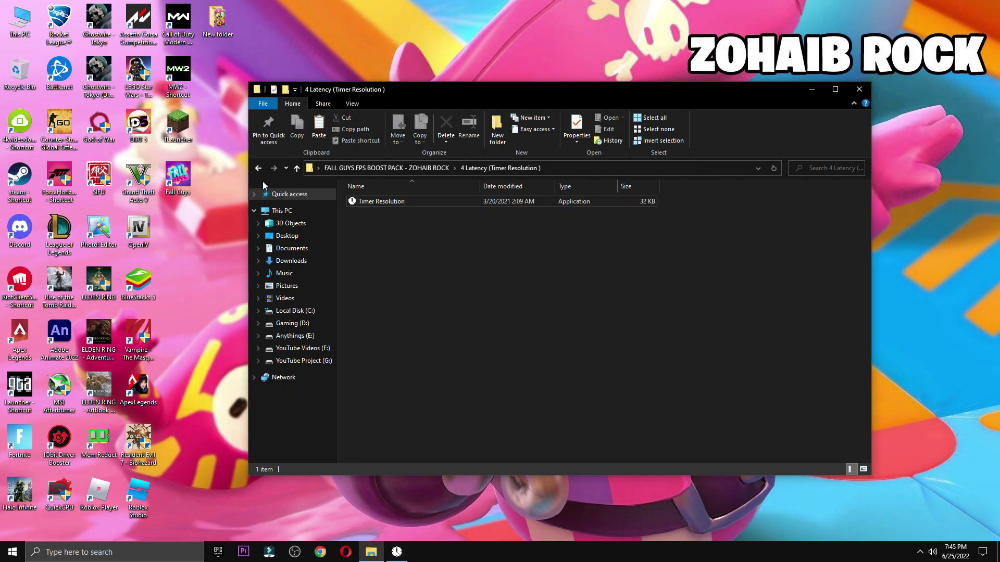
Step: Go back to the boost pack folder and open the Quick-CPU-4.0.0.0 folder inside 5 Power Plan
left_click(257, 169)
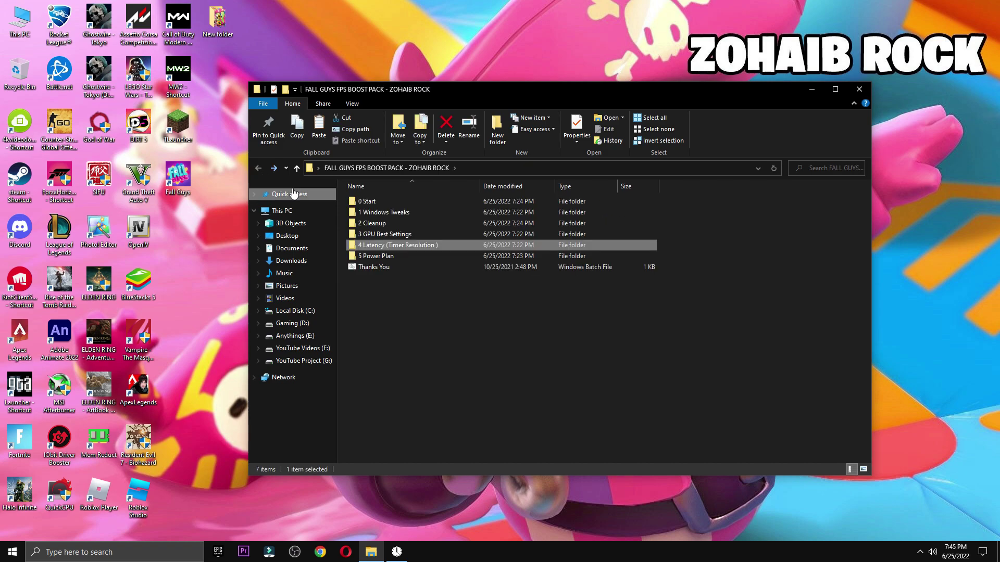
double_click(374, 253)
double_click(387, 203)
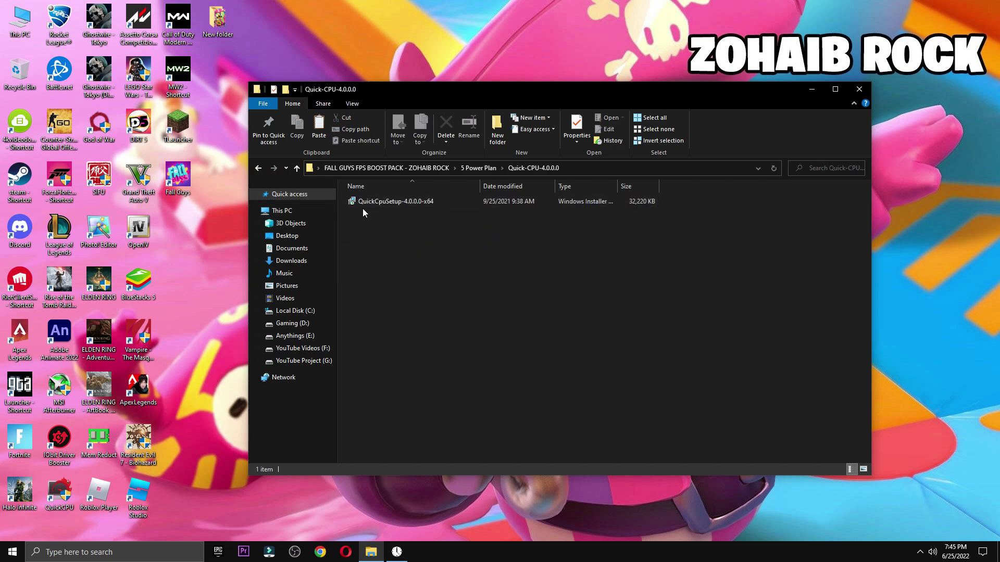
Step: Launch the installed QuickCPU application from the desktop and close the boost pack folder window
double_click(60, 491)
left_click(448, 346)
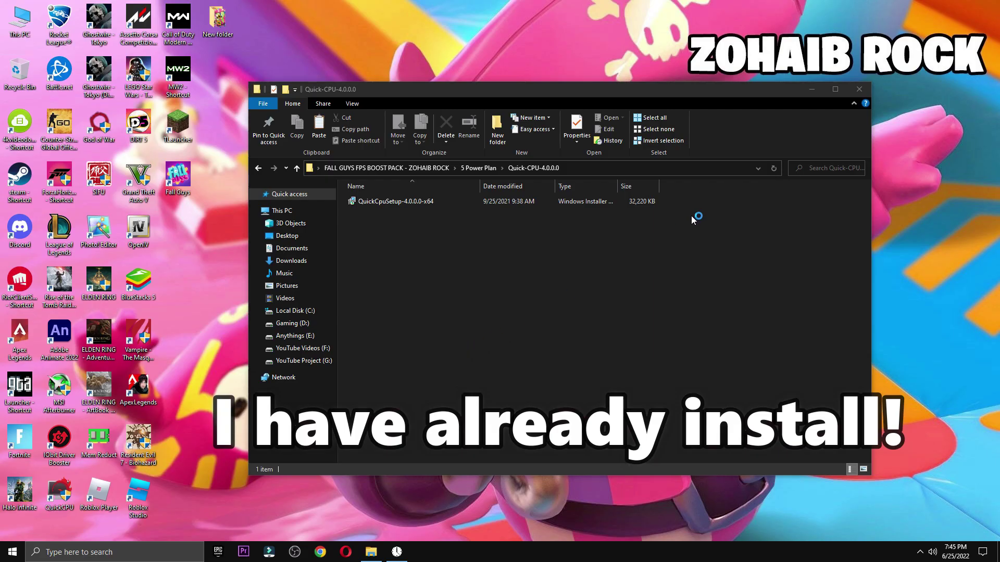
left_click(858, 89)
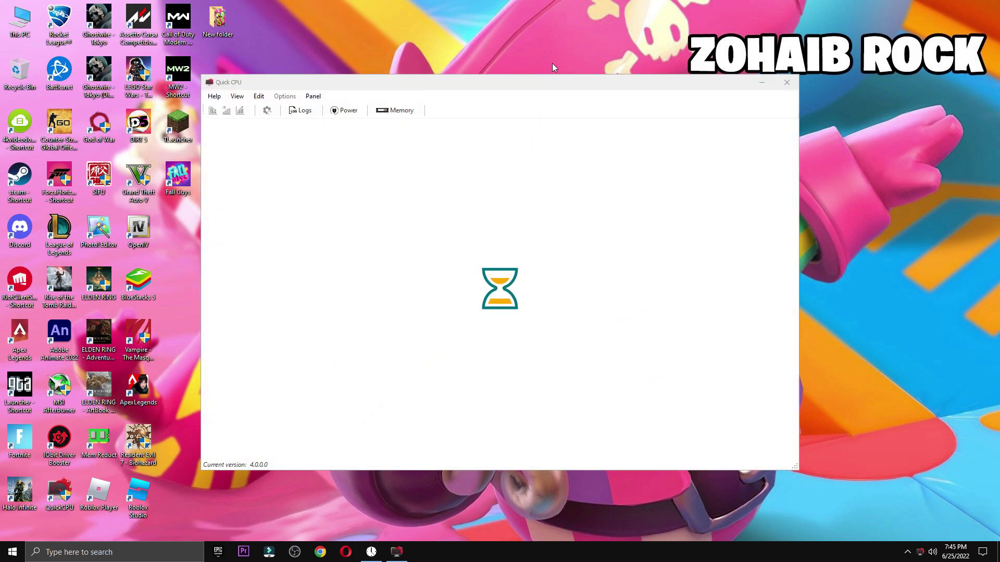
left_click_drag(564, 82, 571, 88)
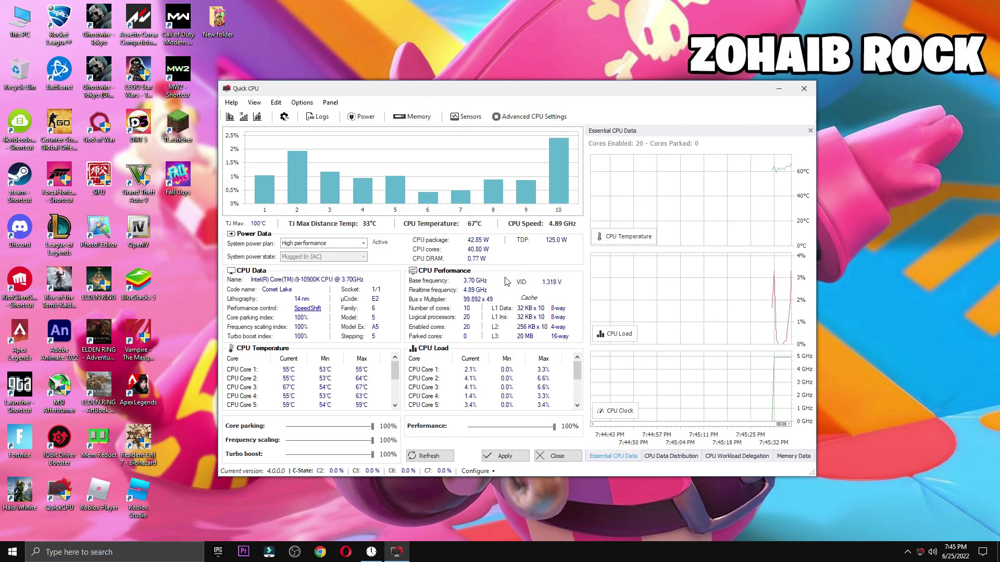
Step: Choose High performance as the system power plan in Quick CPU
left_click(594, 318)
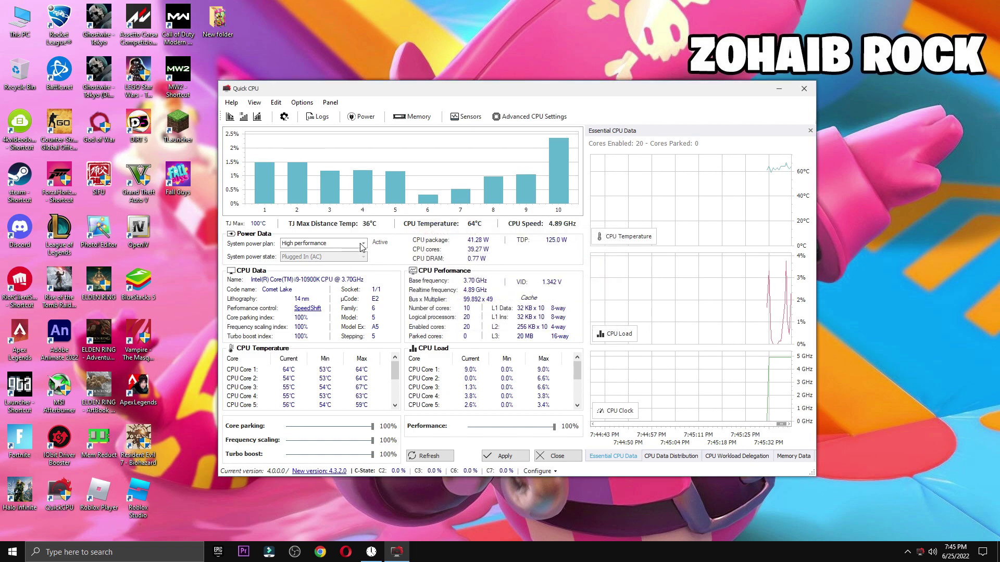
left_click(363, 243)
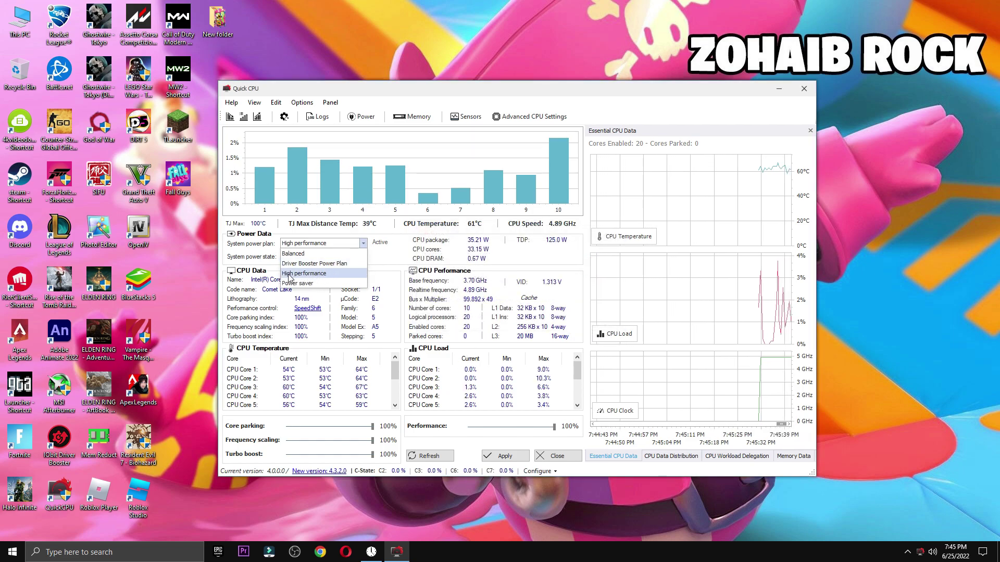
left_click(259, 383)
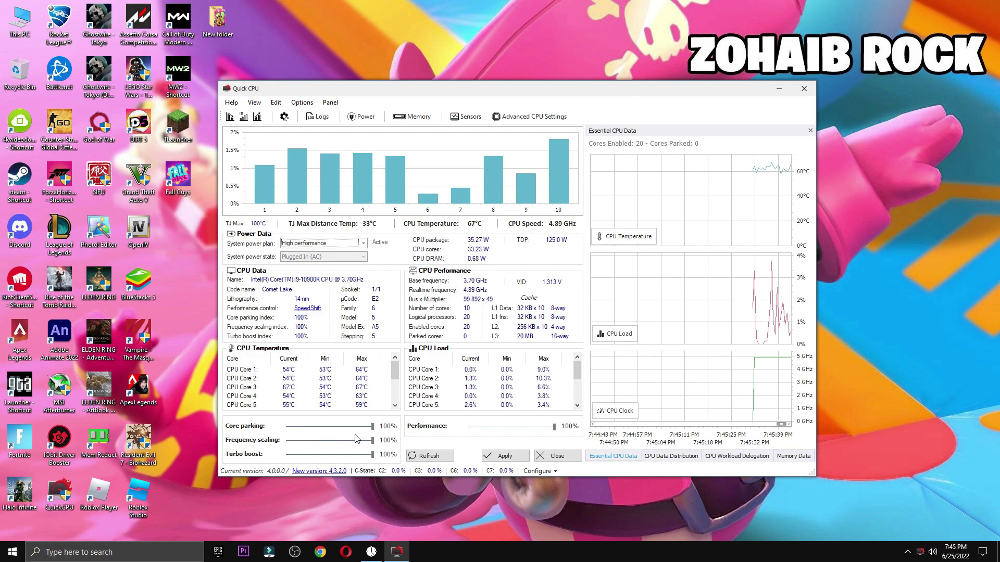
Step: Set the CPU performance level to 100%, apply the Quick CPU settings and close the program
left_click_drag(554, 427, 508, 427)
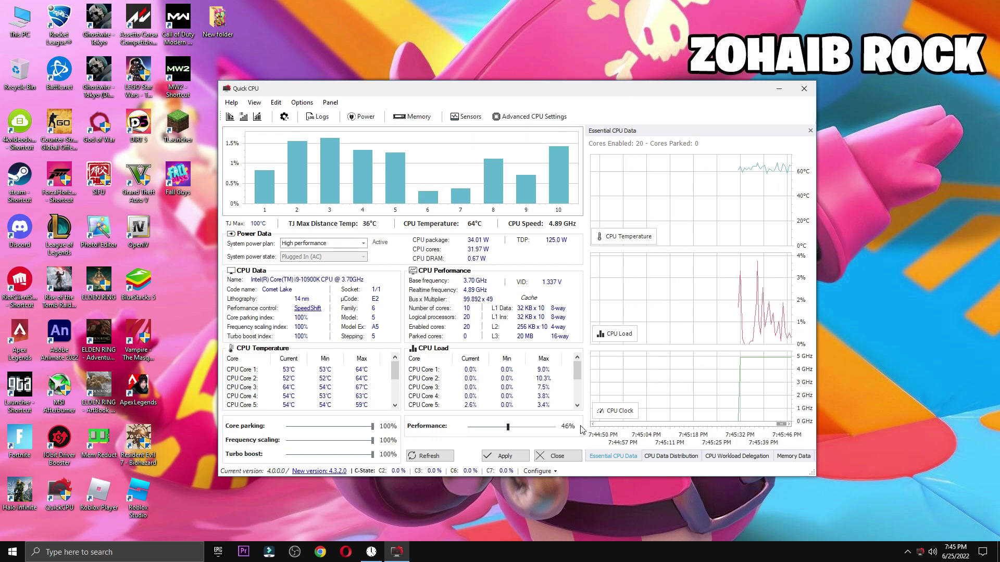
left_click(552, 428)
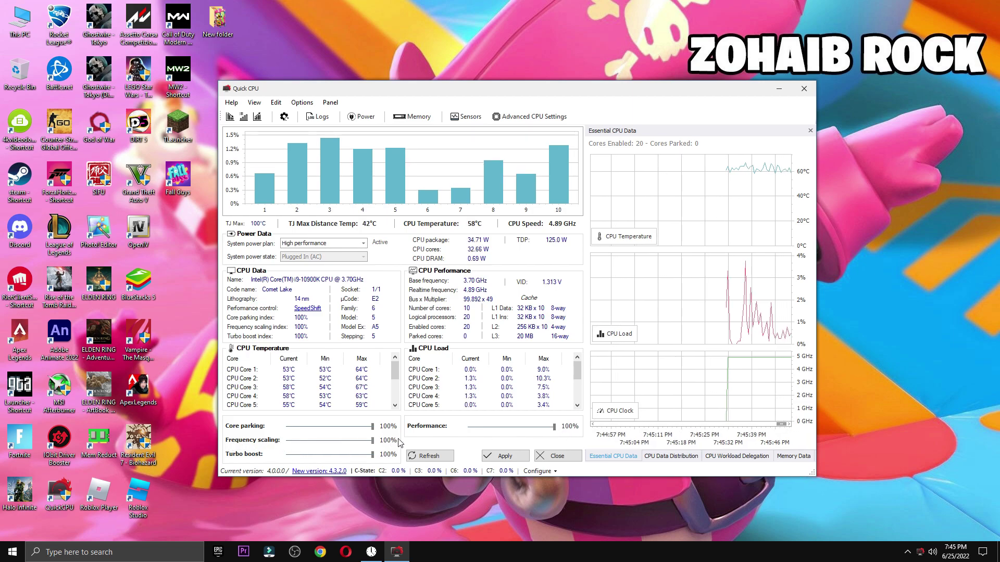
left_click(296, 455)
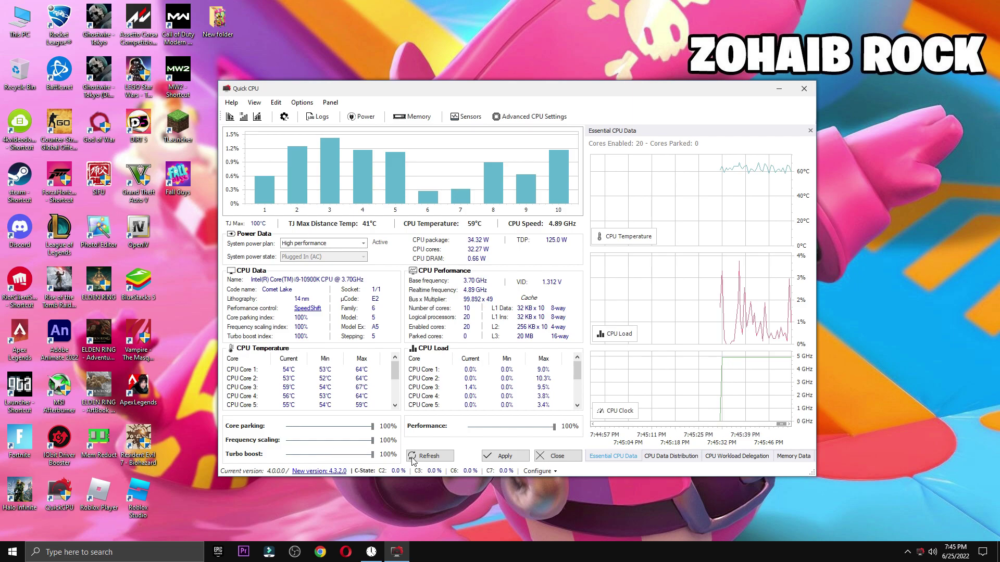
left_click(497, 456)
left_click(569, 303)
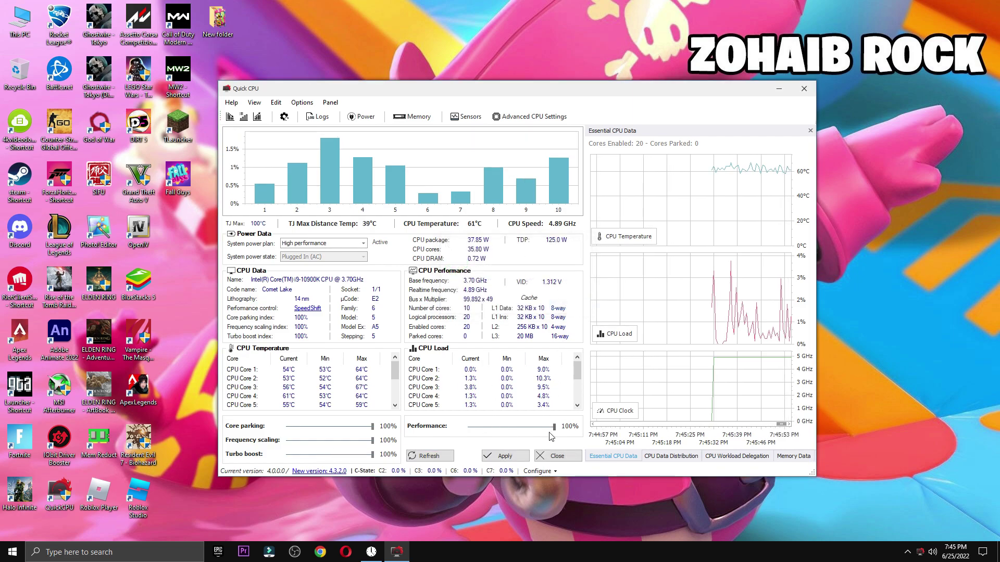
left_click(555, 456)
Step: Open the Windows power plan options, check the High performance selection and close the window
left_click(165, 553)
type("po")
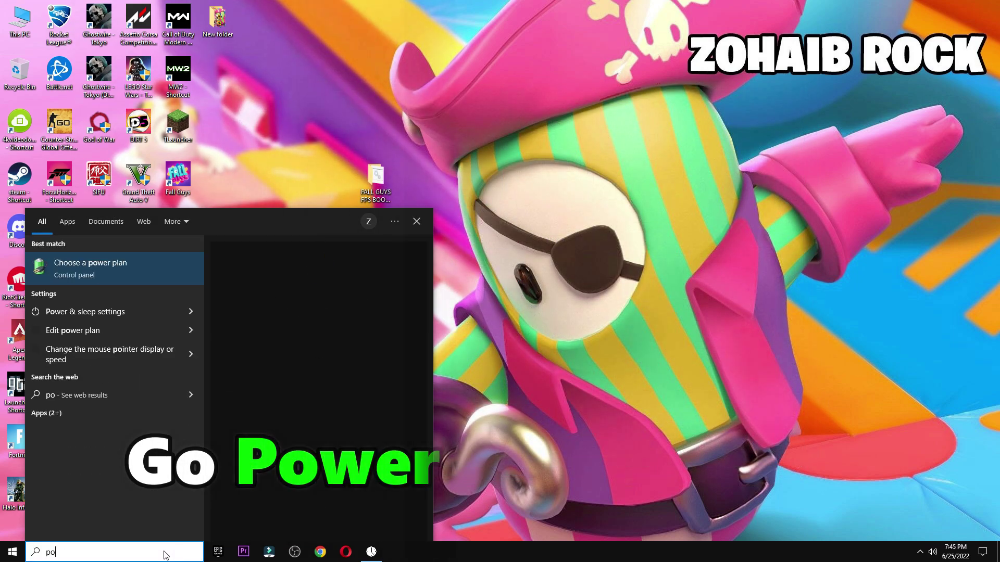
type("wer")
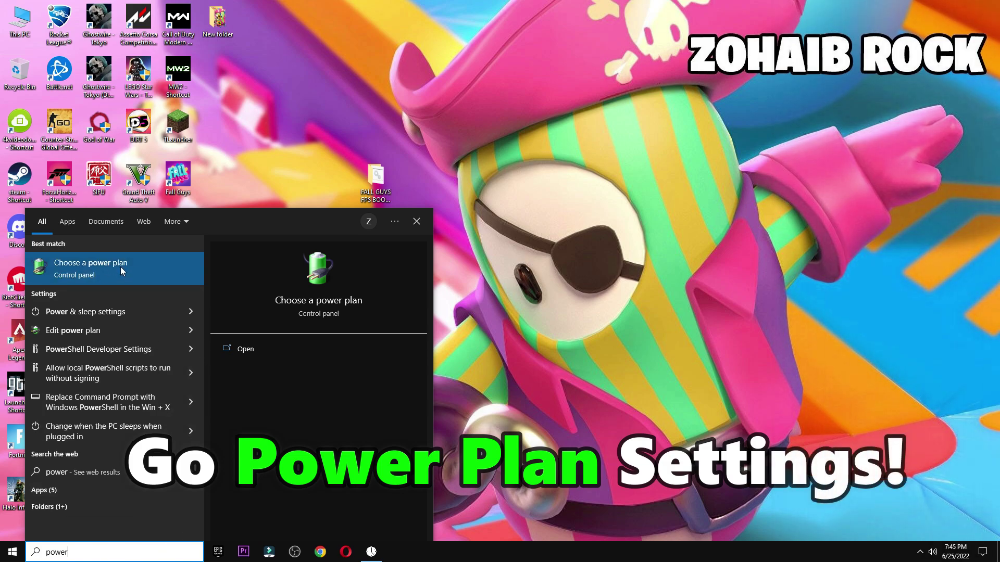
left_click(115, 272)
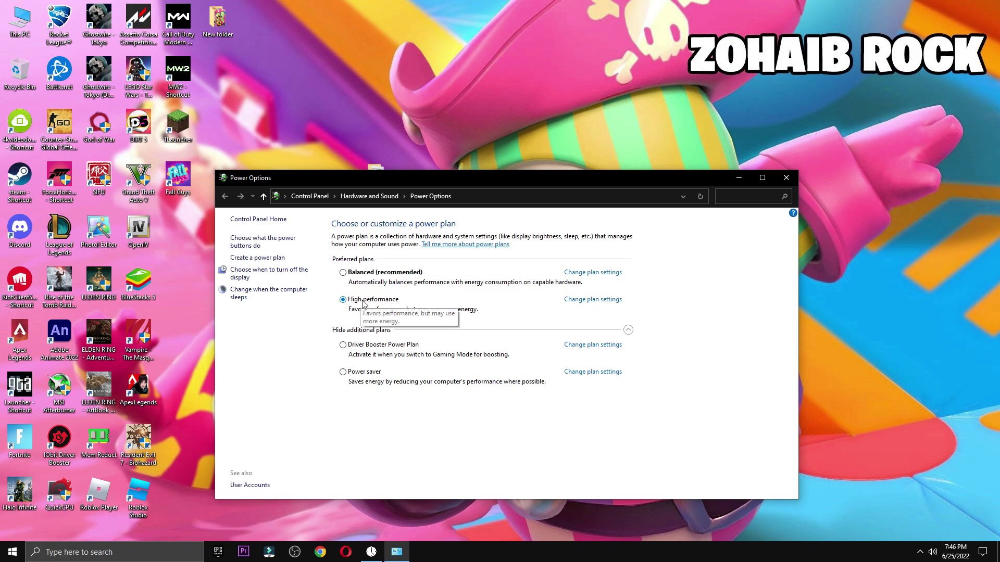
left_click(628, 330)
left_click(786, 178)
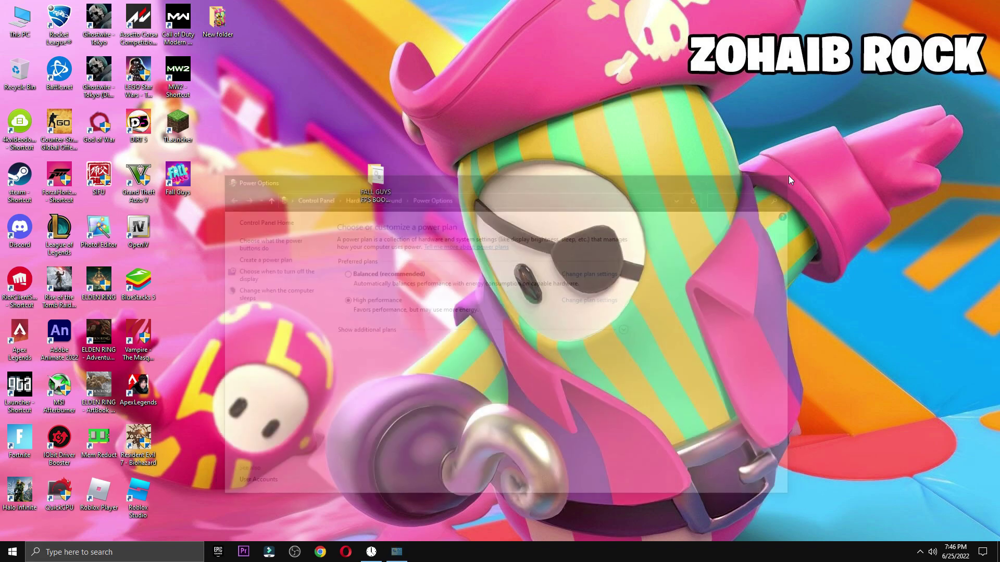
Step: Open the Graphics settings page from the Windows Gaming settings and look through its app list
key("super")
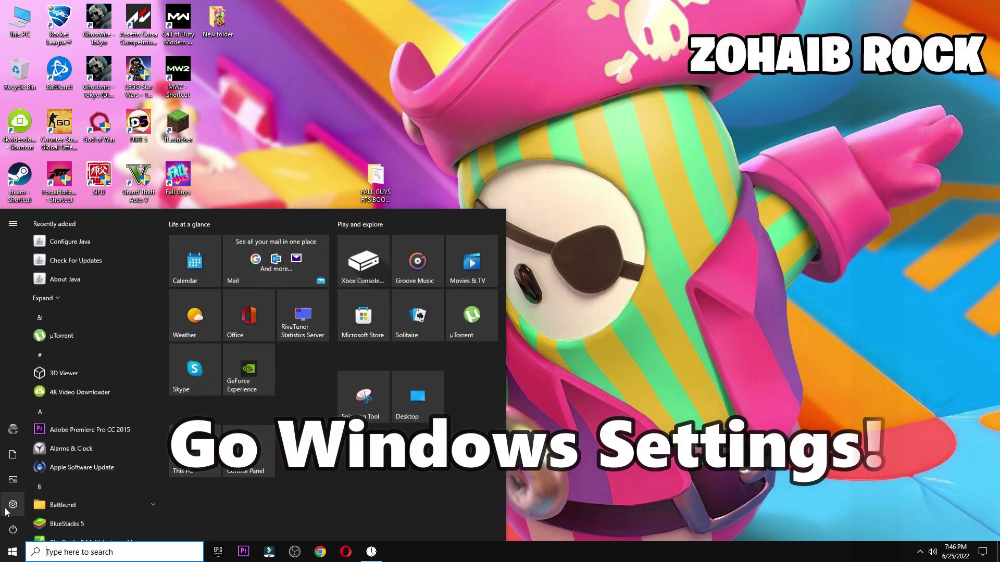
left_click(17, 507)
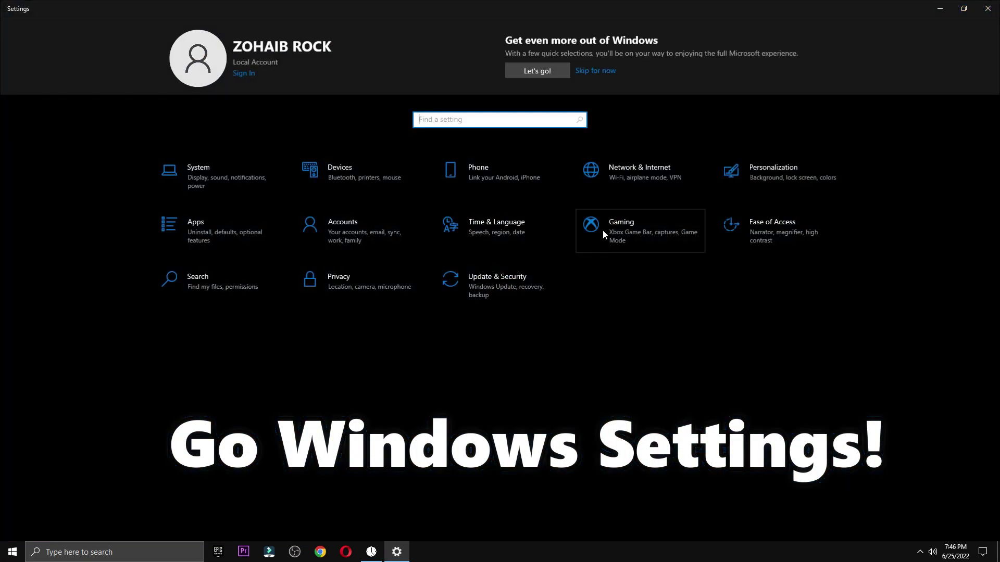
left_click(635, 232)
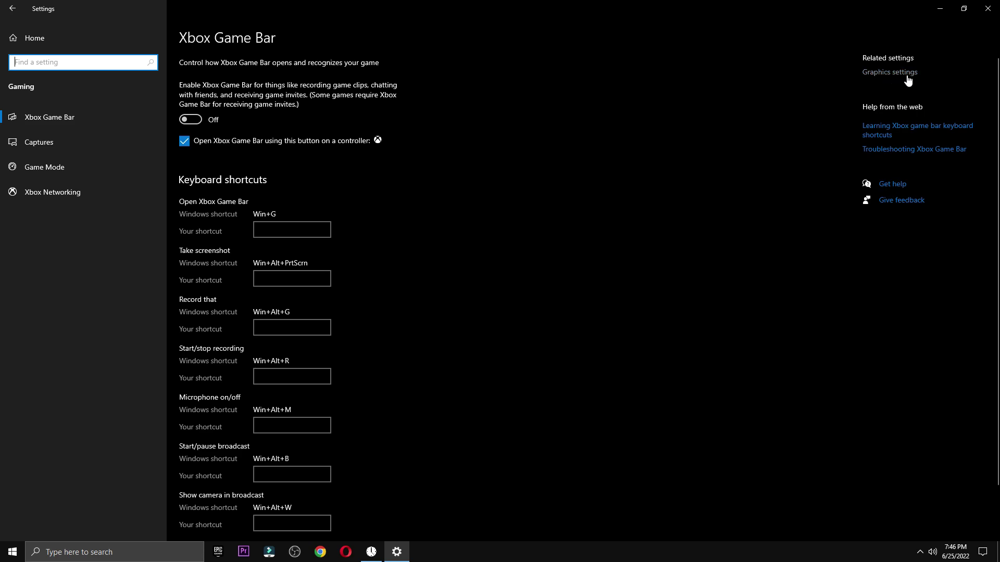
left_click(873, 75)
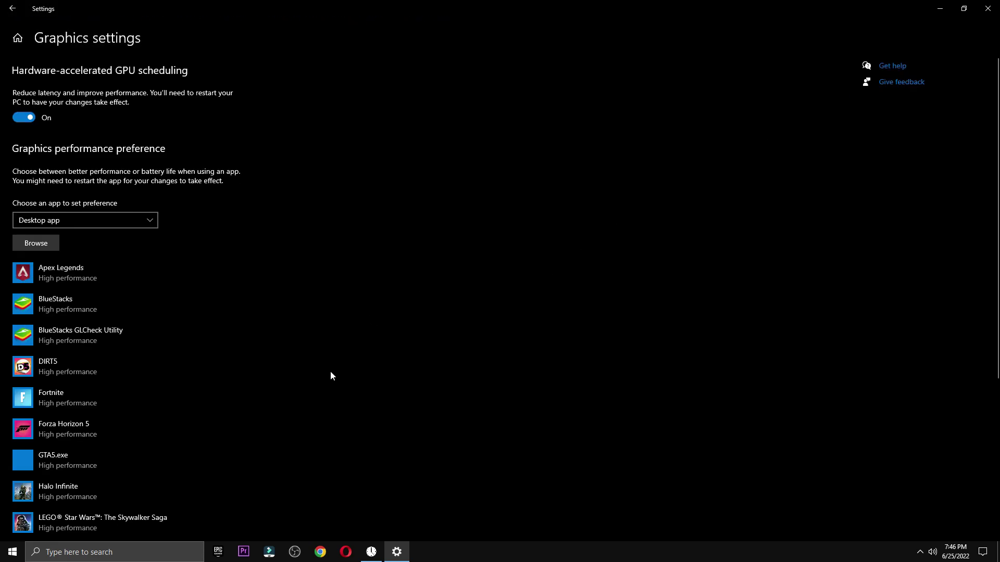
scroll(52, 377, "down", 5)
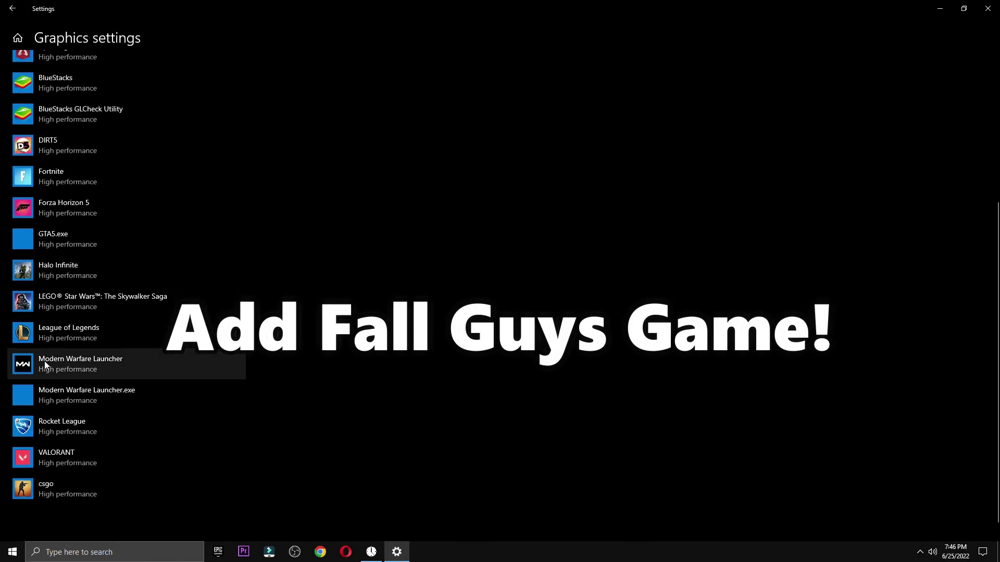
scroll(48, 376, "up", 5)
Step: Add the desktop app FallGuysEACLauncher from D:\Epic Games\FallGuys to the graphics performance preference list
left_click(30, 242)
left_click(48, 197)
double_click(129, 76)
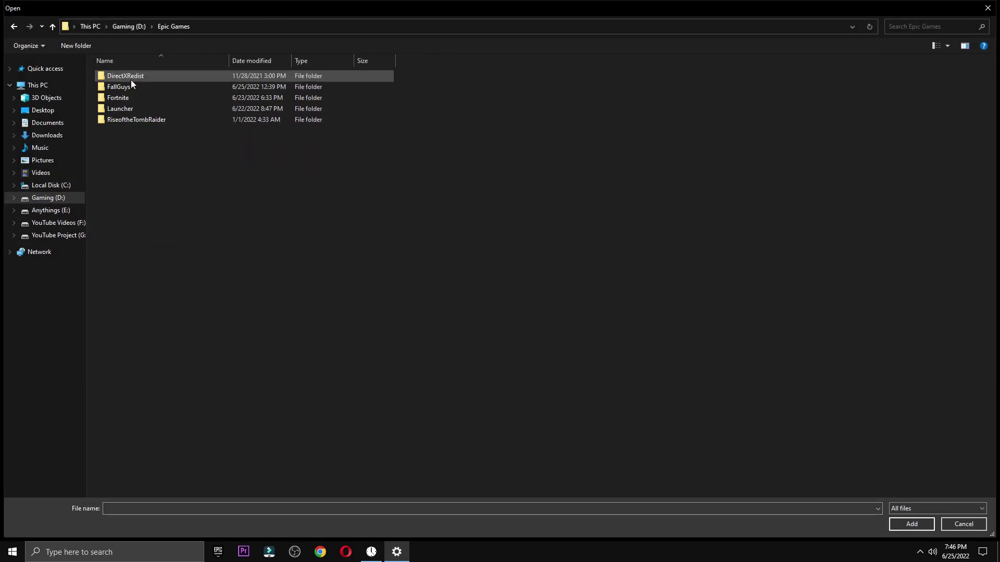
double_click(133, 89)
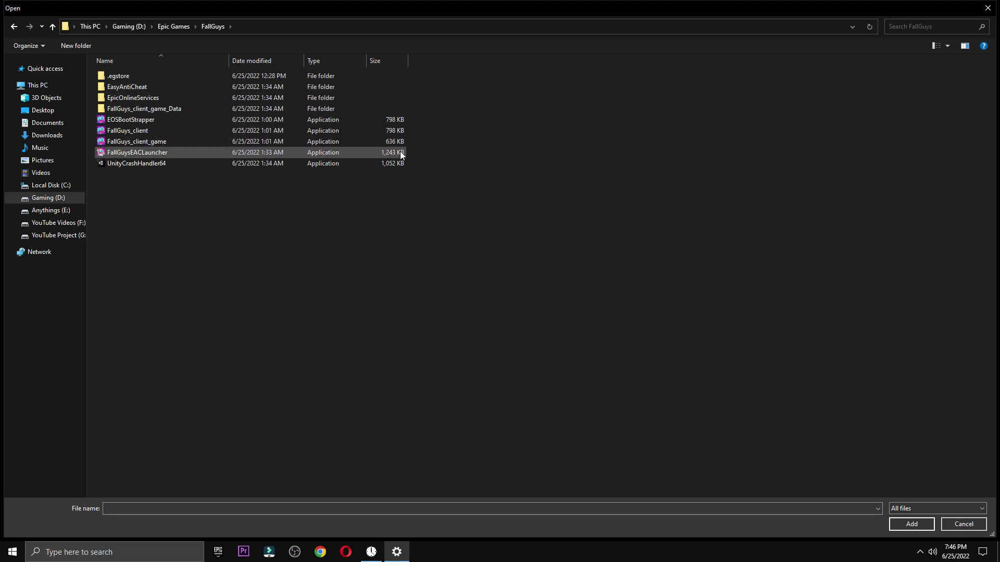
left_click(386, 152)
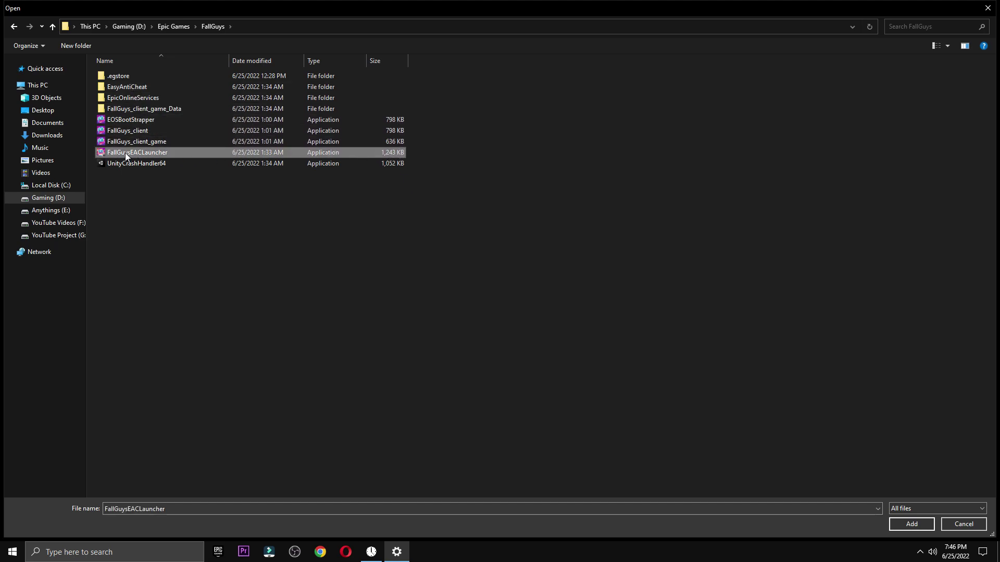
left_click(904, 527)
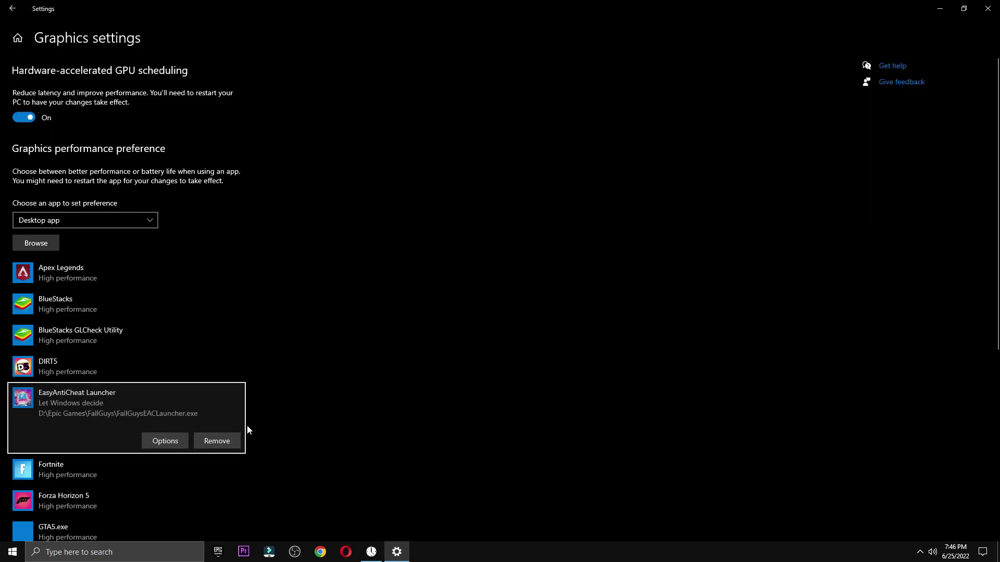
Step: Set the added EasyAntiCheat Launcher's graphics preference to High performance, save it and close Settings
left_click(163, 442)
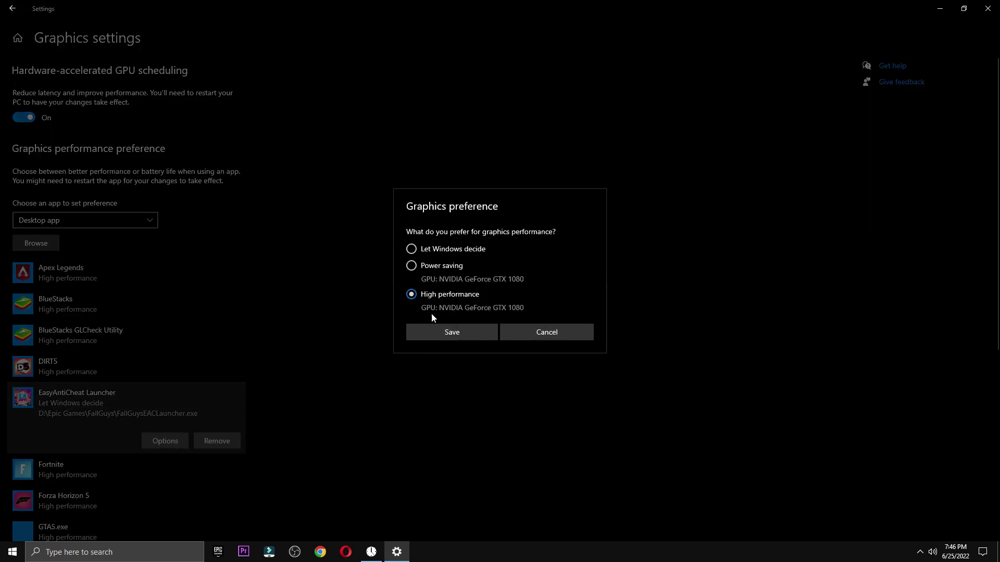
left_click(463, 332)
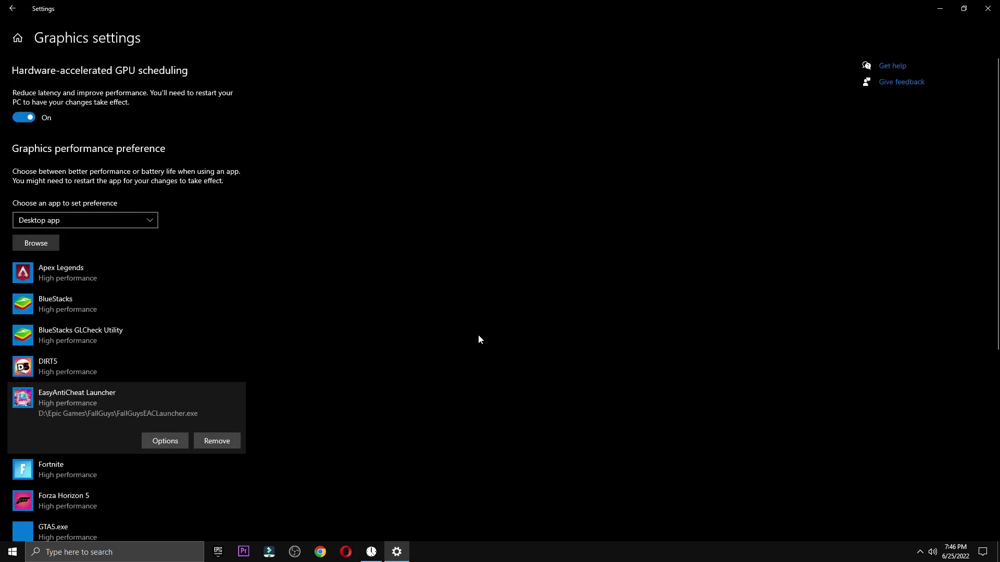
left_click(988, 8)
Step: Move the Fall Guys FPS boost pack folder beneath New folder on the desktop
left_click_drag(376, 179, 223, 80)
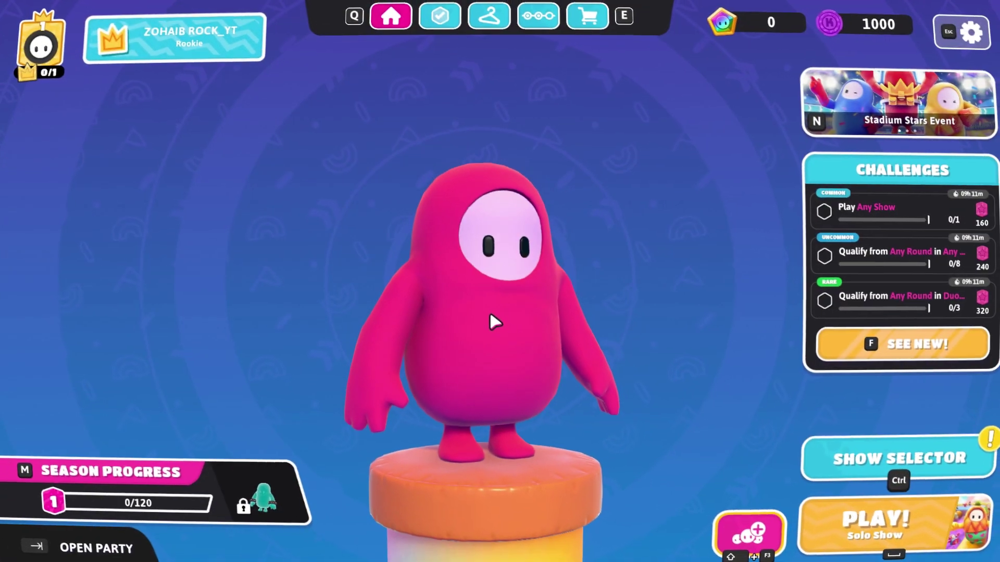
Step: Open the options in Fall Guys, examine the video settings from Preset to Static Lobby Background, and leave the settings
key("Escape")
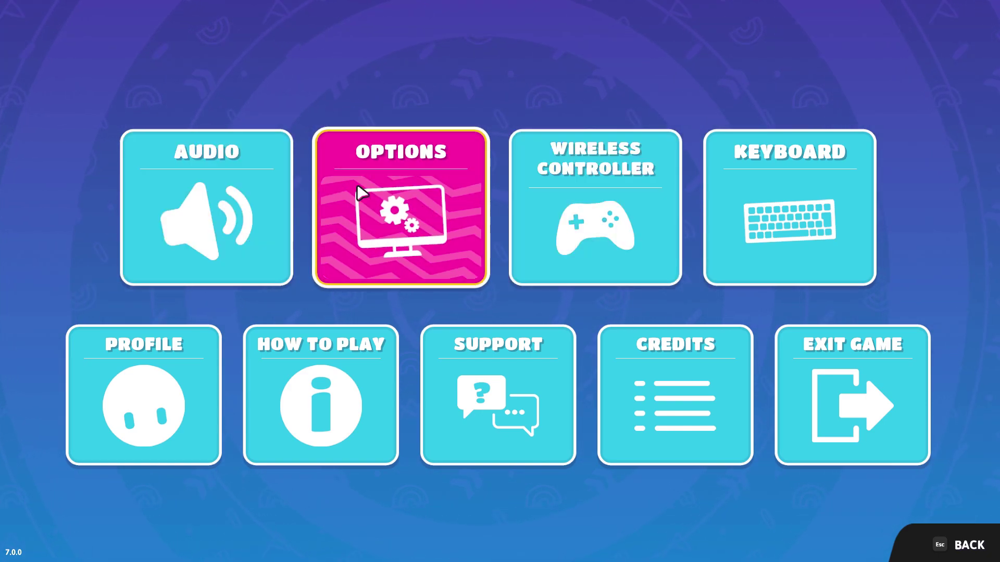
left_click(385, 204)
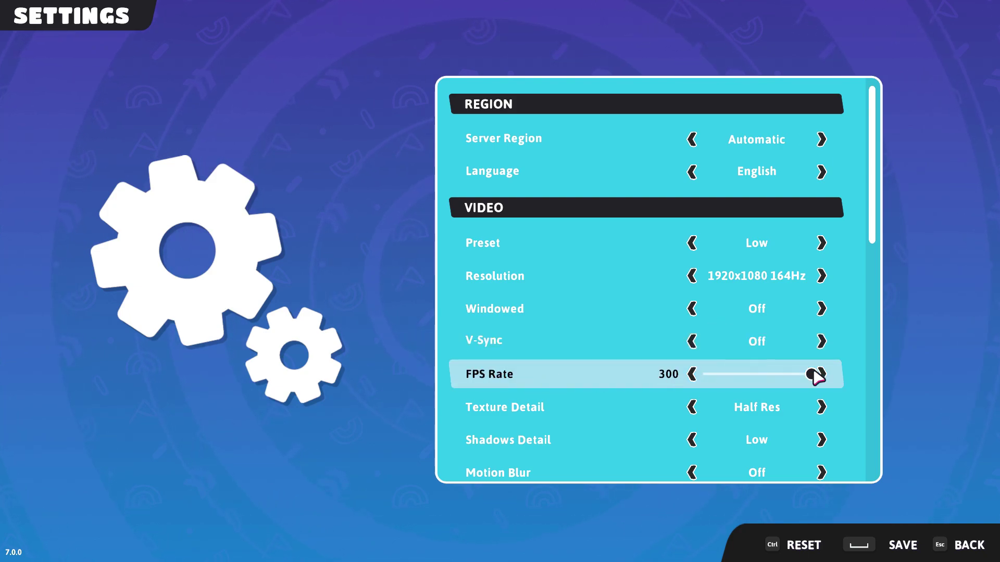
left_click_drag(873, 243, 874, 292)
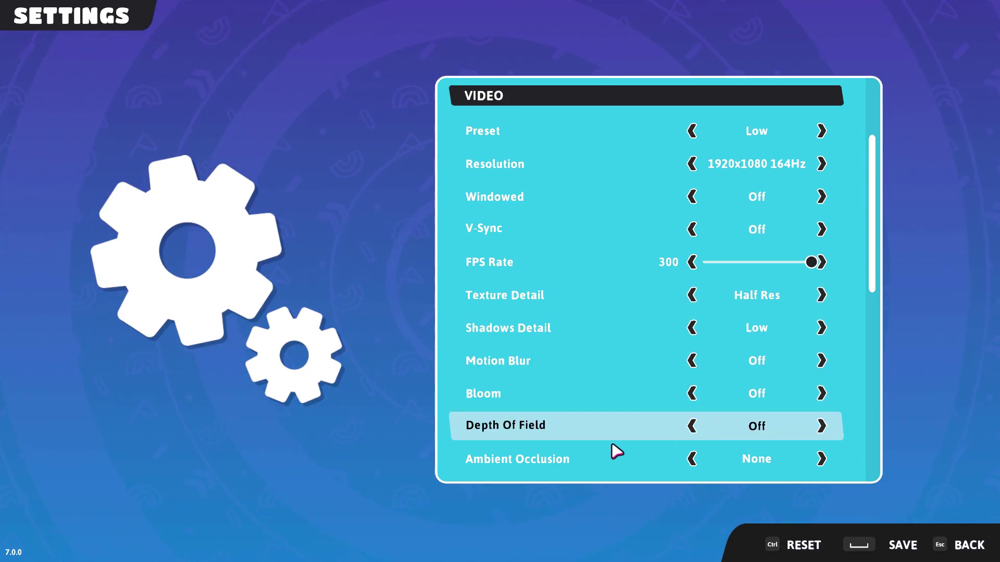
left_click_drag(871, 288, 823, 346)
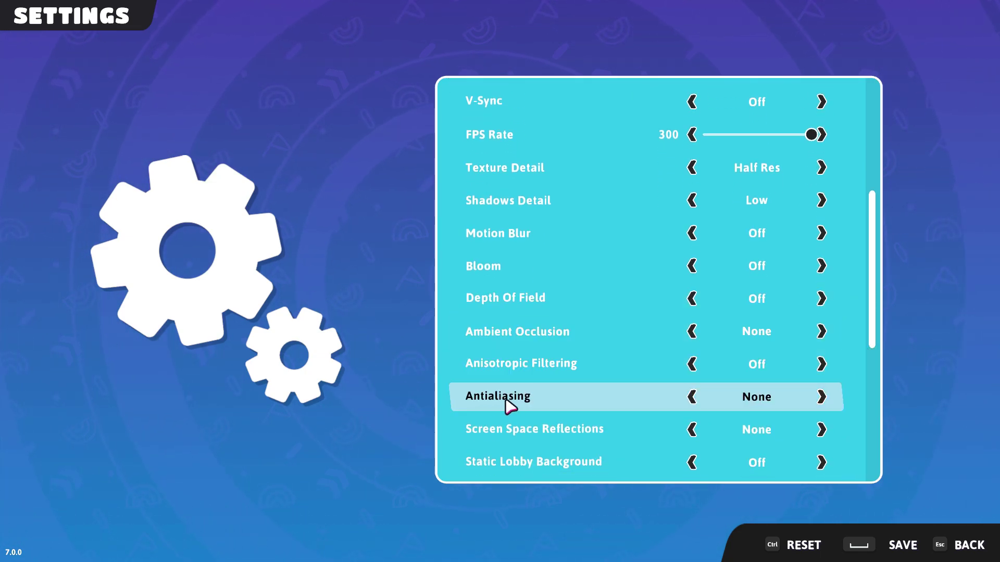
scroll(877, 341, "down", 3)
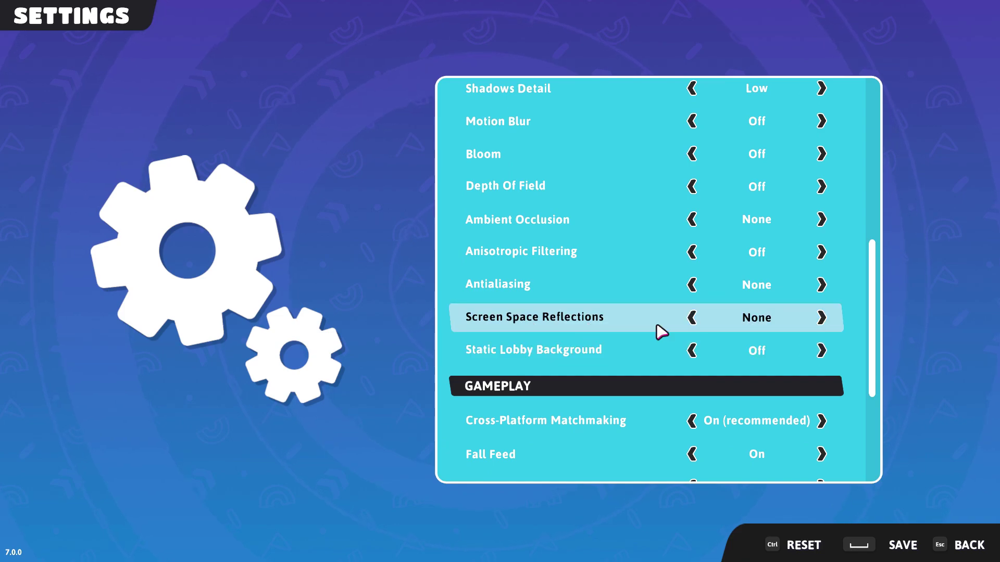
left_click_drag(874, 357, 858, 148)
left_click(982, 549)
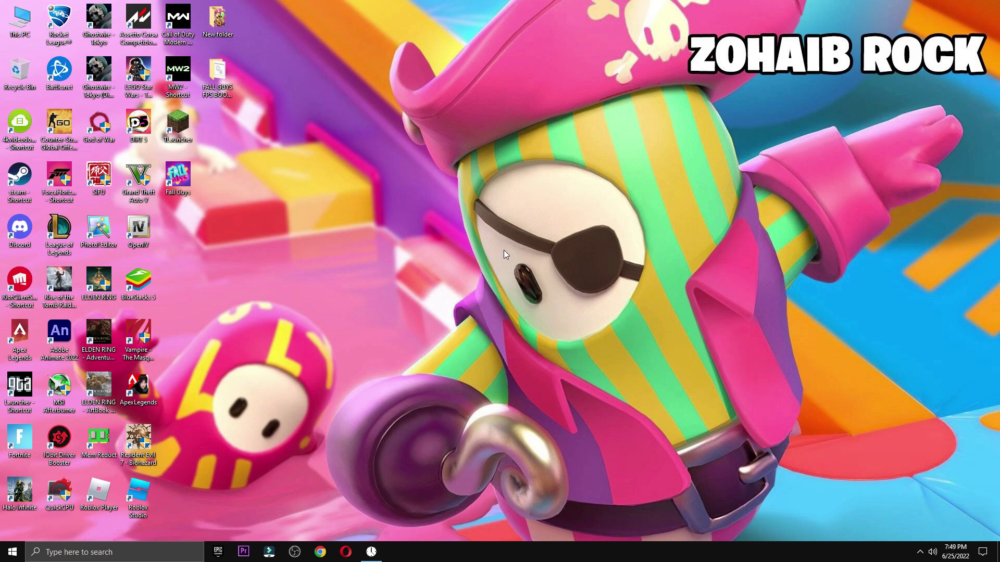
Step: Restart the PC to apply the changes
left_click(12, 552)
left_click(13, 529)
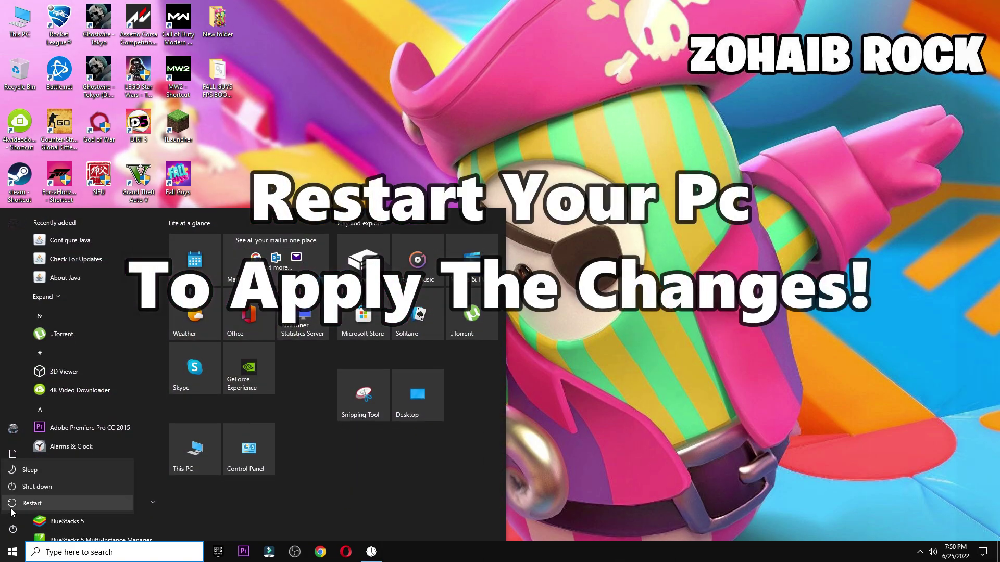